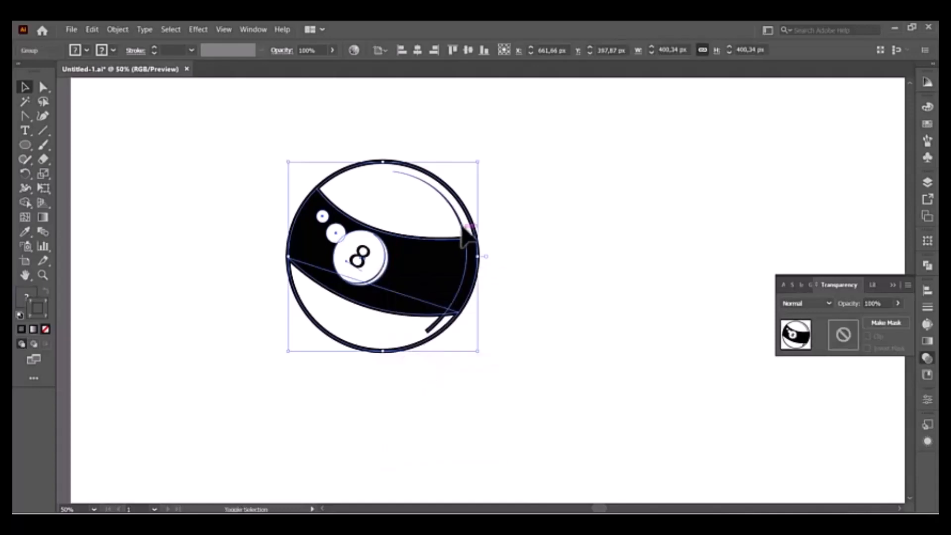
# Step: Scale the eight-ball group down and move it slightly lower on the artboard
pyautogui.moveTo(477, 162); pyautogui.dragTo(448, 186)
pyautogui.click(439, 208)
pyautogui.moveTo(420, 257); pyautogui.dragTo(455, 313)
pyautogui.moveTo(275, 384); pyautogui.dragTo(522, 148)
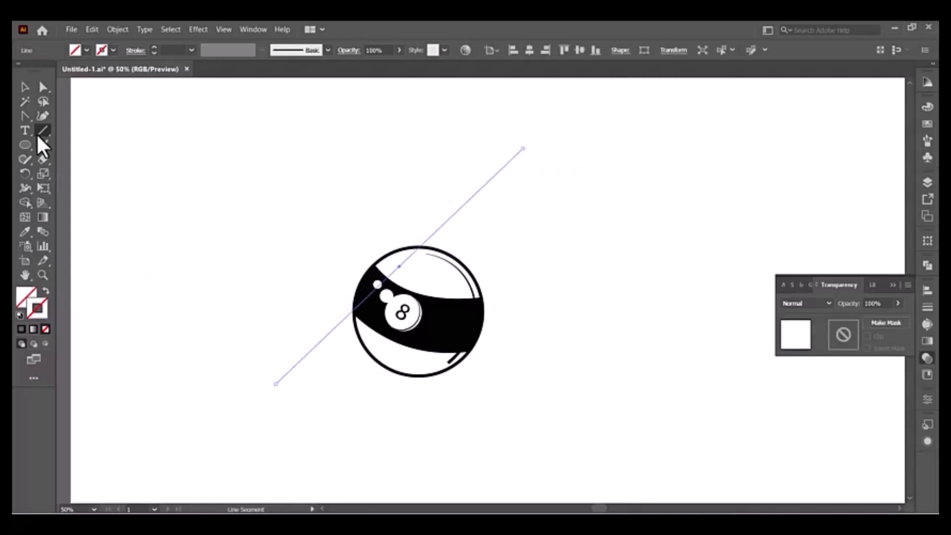
pyautogui.click(638, 174)
pyautogui.click(503, 307)
pyautogui.click(23, 87)
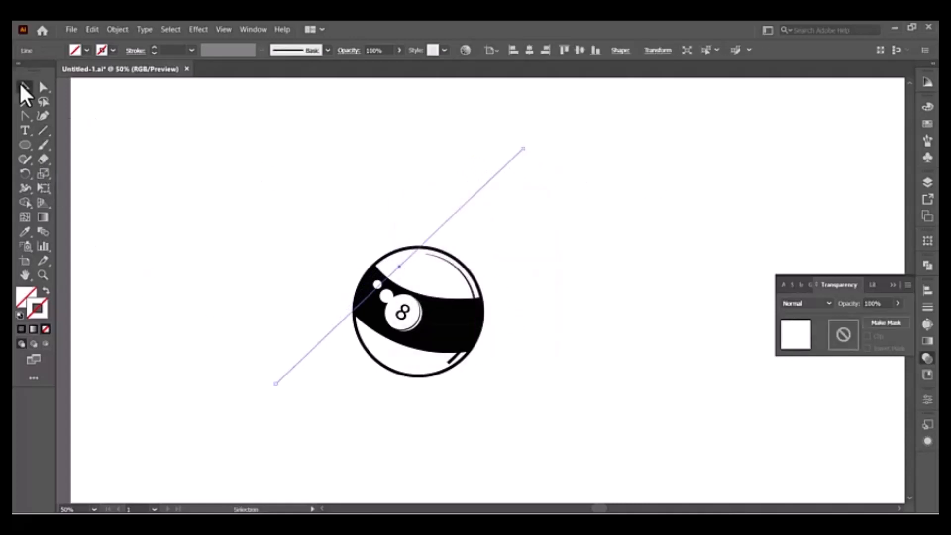
pyautogui.press('Delete')
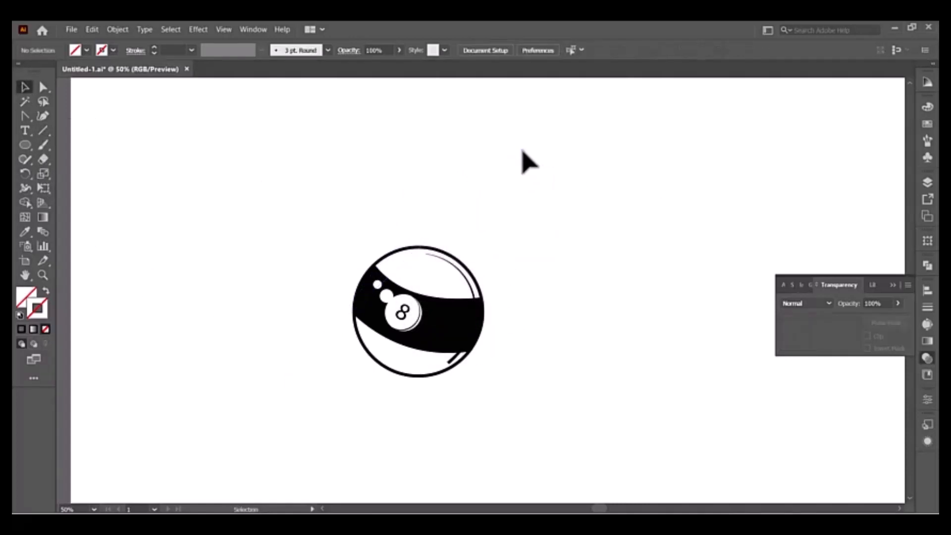
# Step: Draw a long, thin horizontal rectangle about 1219 px wide above the eight ball as the cue body
pyautogui.moveTo(24, 144); pyautogui.dragTo(84, 144)
pyautogui.click(99, 159)
pyautogui.moveTo(211, 173); pyautogui.dragTo(787, 184)
# Step: Reshape the rectangle into a cue with rounded ends, about 38.6 px thick at the butt, and apply the default white fill and black stroke
pyautogui.press('a')
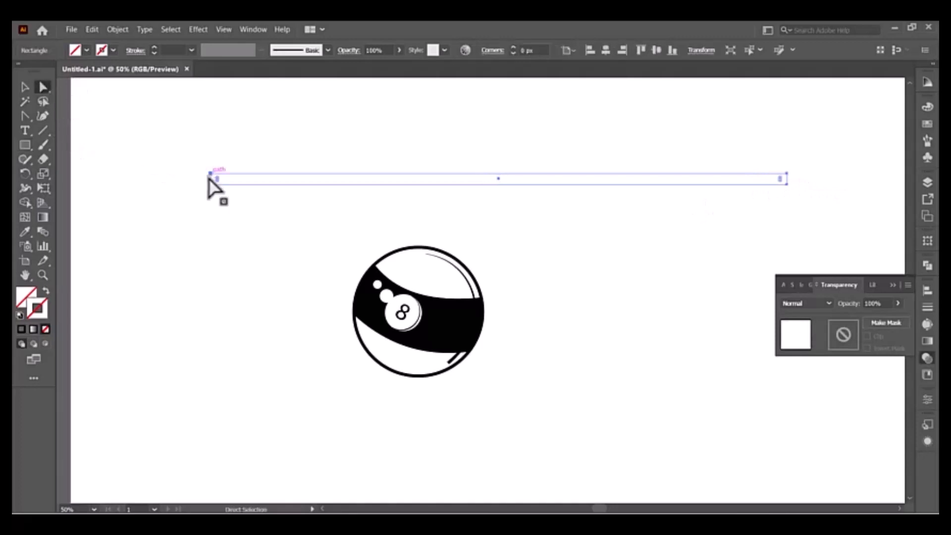
pyautogui.moveTo(211, 184)
pyautogui.mouseDown()
pyautogui.moveTo(208, 193)
pyautogui.moveTo(224, 184)
pyautogui.mouseUp()
pyautogui.moveTo(792, 174); pyautogui.dragTo(298, 227)
pyautogui.click(765, 208)
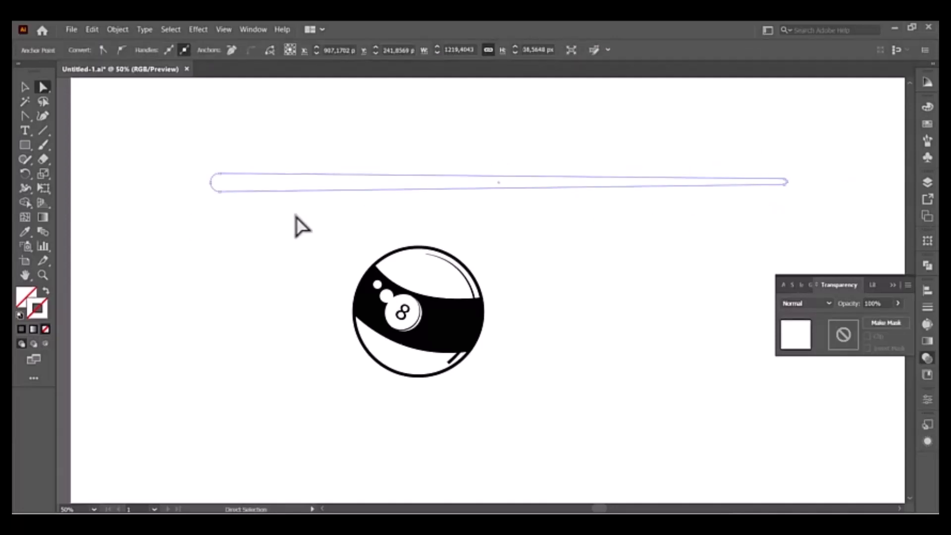
pyautogui.click(20, 315)
pyautogui.click(758, 201)
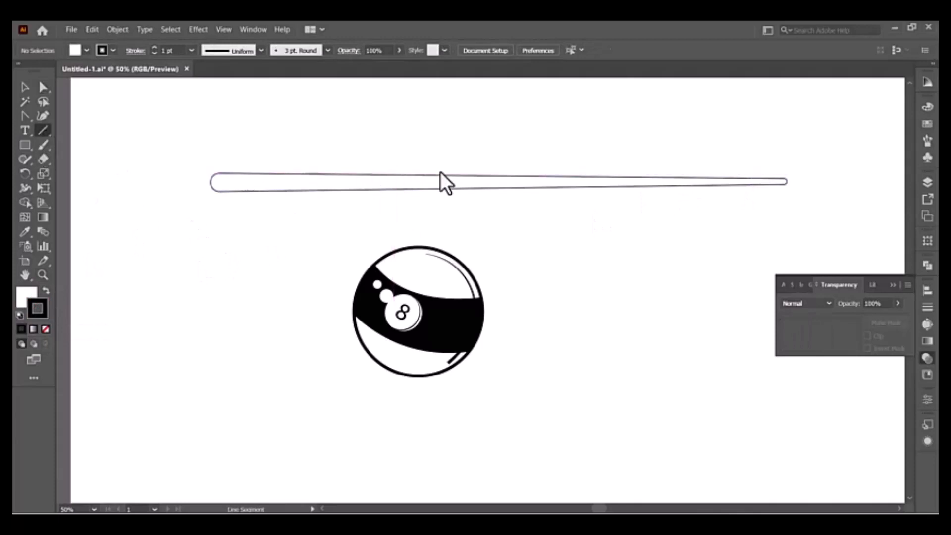
# Step: Draw short lines across the cue near its middle and thin tip, and split the cue at them with Shape Builder
pyautogui.moveTo(441, 171); pyautogui.dragTo(441, 199)
pyautogui.moveTo(770, 176); pyautogui.dragTo(770, 192)
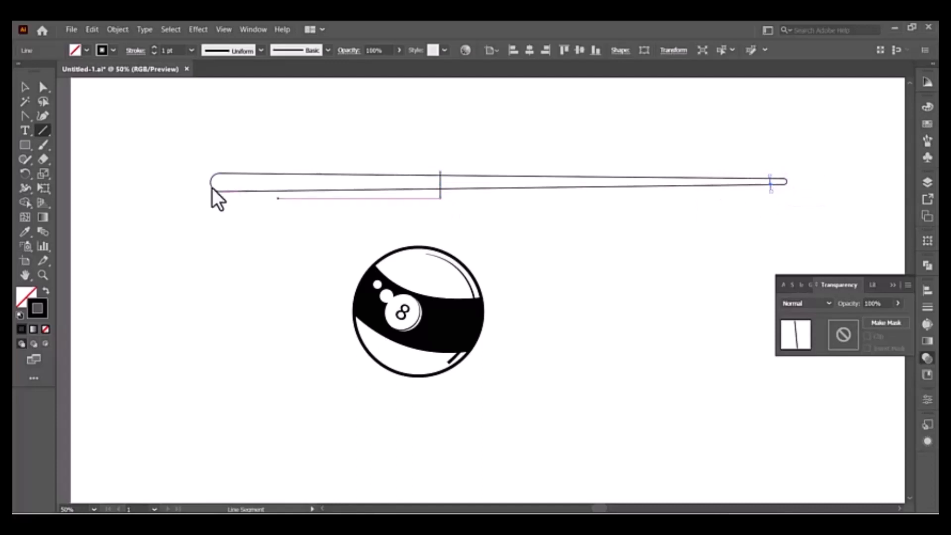
pyautogui.click(25, 87)
pyautogui.moveTo(767, 149); pyautogui.dragTo(369, 194)
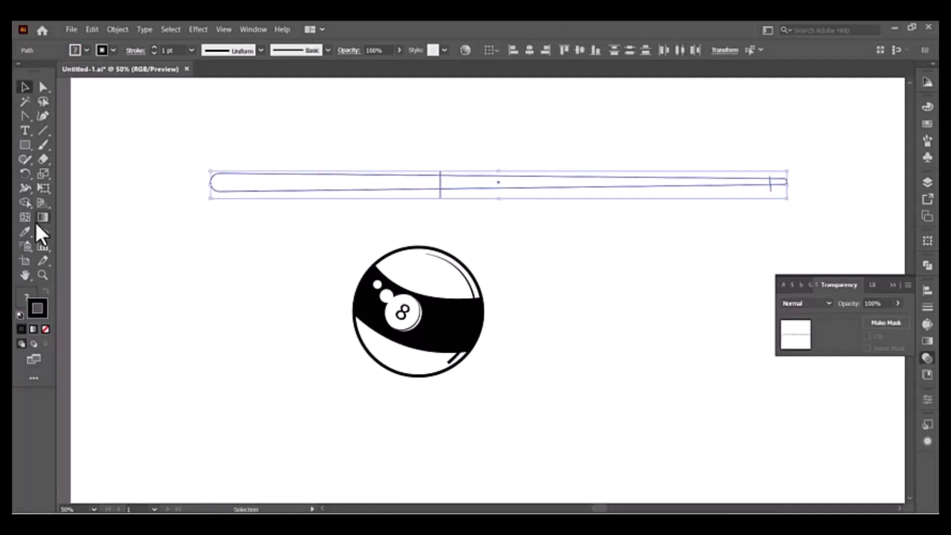
pyautogui.click(25, 202)
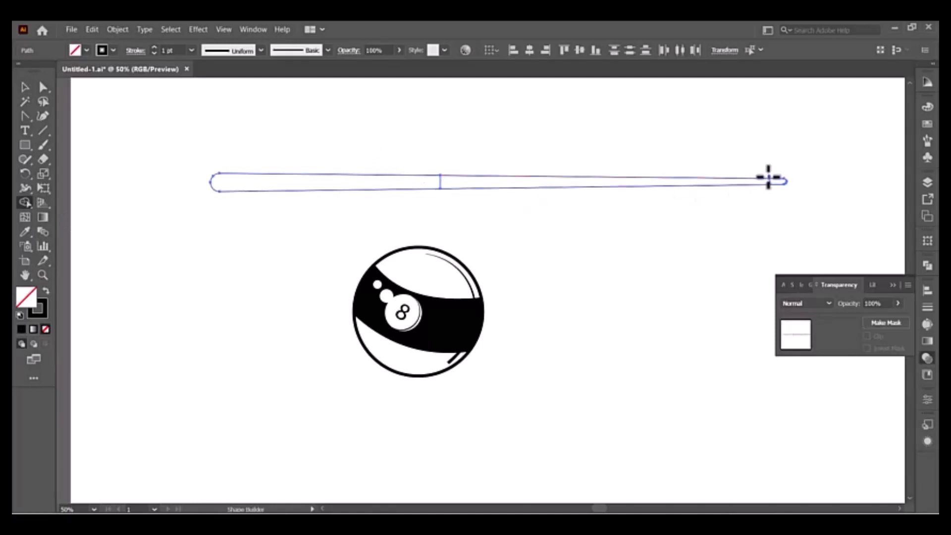
# Step: Fill the cue's thick handle section and its small tip section with solid black using Shape Builder
pyautogui.click(47, 291)
pyautogui.click(334, 183)
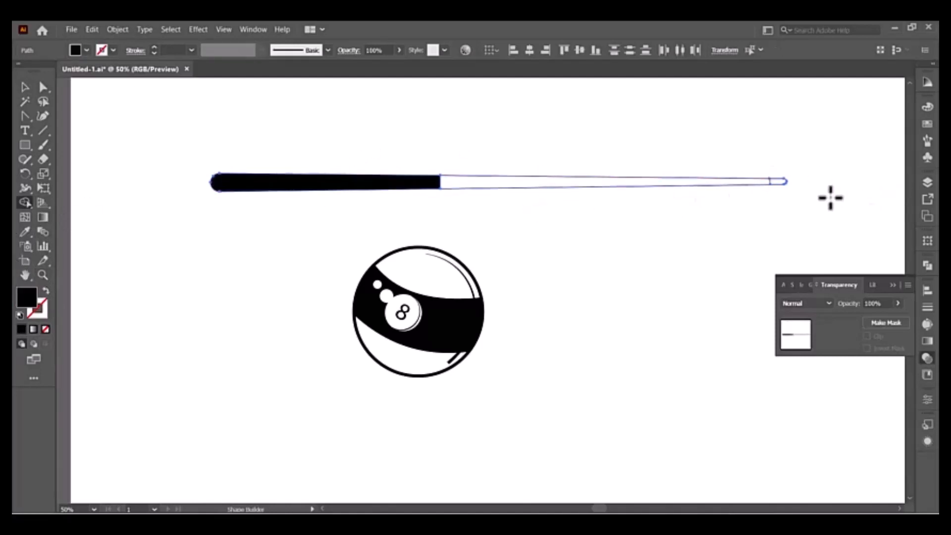
pyautogui.click(779, 182)
pyautogui.click(25, 89)
pyautogui.click(95, 123)
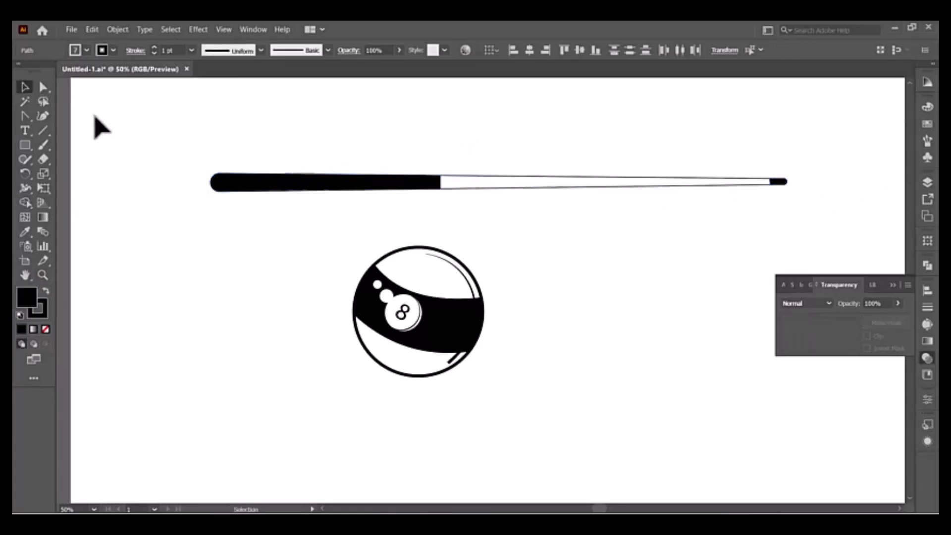
# Step: Draw a lengthwise highlight line through the centre of the black handle with Width Profile 1 and a white stroke
pyautogui.moveTo(218, 187)
pyautogui.mouseDown()
pyautogui.moveTo(451, 185)
pyautogui.moveTo(439, 183)
pyautogui.mouseUp()
pyautogui.click(261, 50)
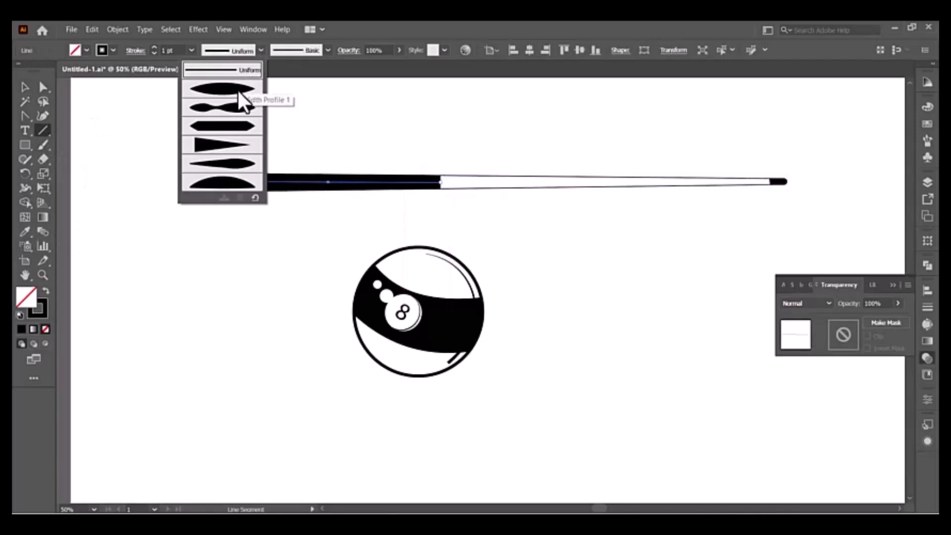
pyautogui.click(235, 90)
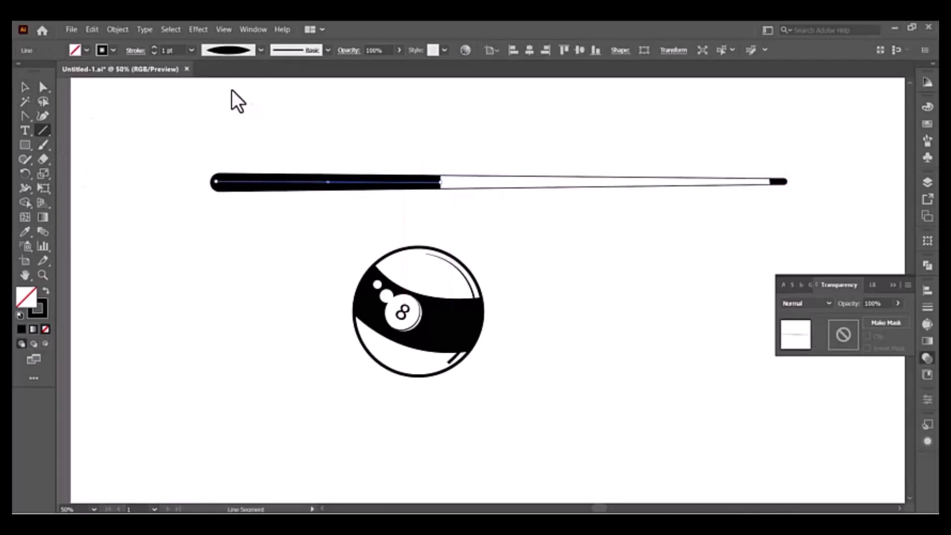
pyautogui.click(45, 291)
pyautogui.press('v')
pyautogui.click(138, 134)
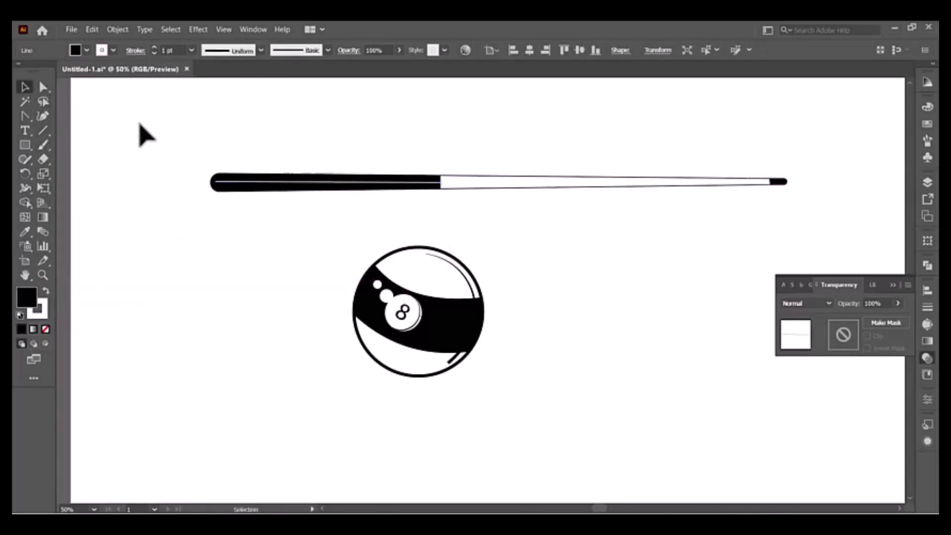
# Step: Set the white handle line's stroke to 4 pt and apply the asymmetric width profile that is pointed at both ends
pyautogui.click(336, 183)
pyautogui.click(157, 48)
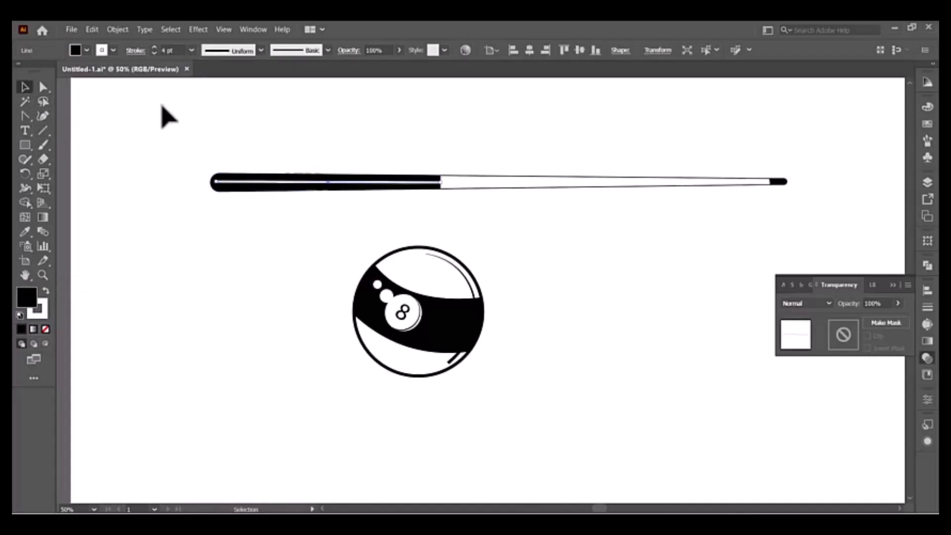
pyautogui.click(261, 50)
pyautogui.click(227, 164)
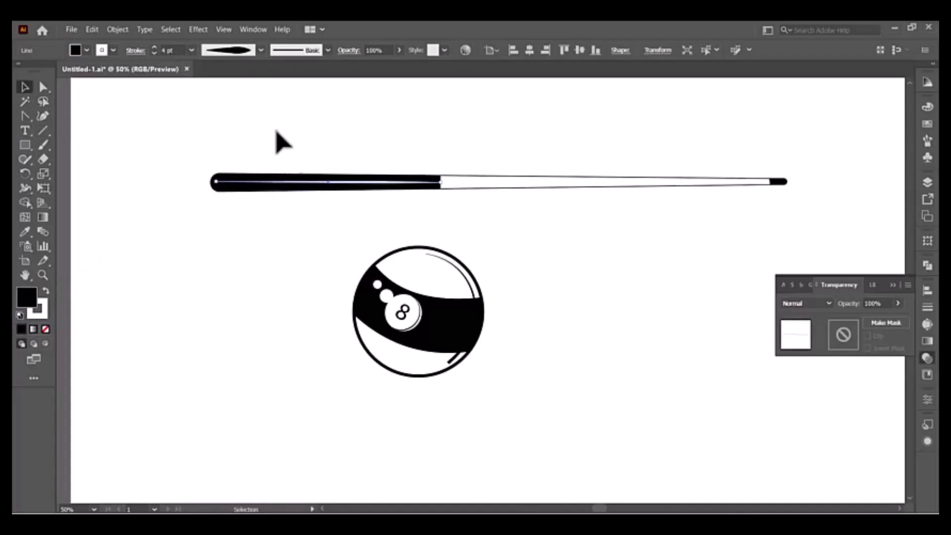
pyautogui.click(197, 257)
pyautogui.click(349, 185)
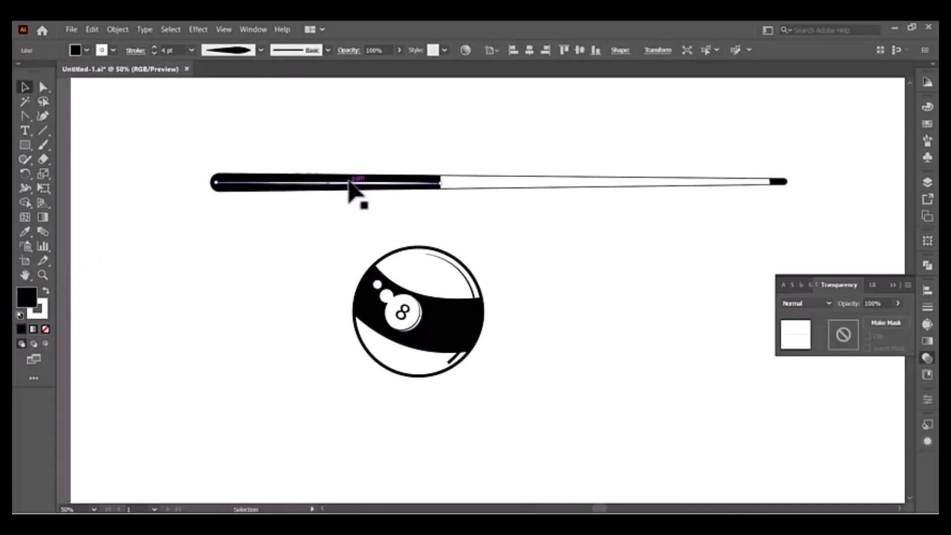
pyautogui.click(341, 136)
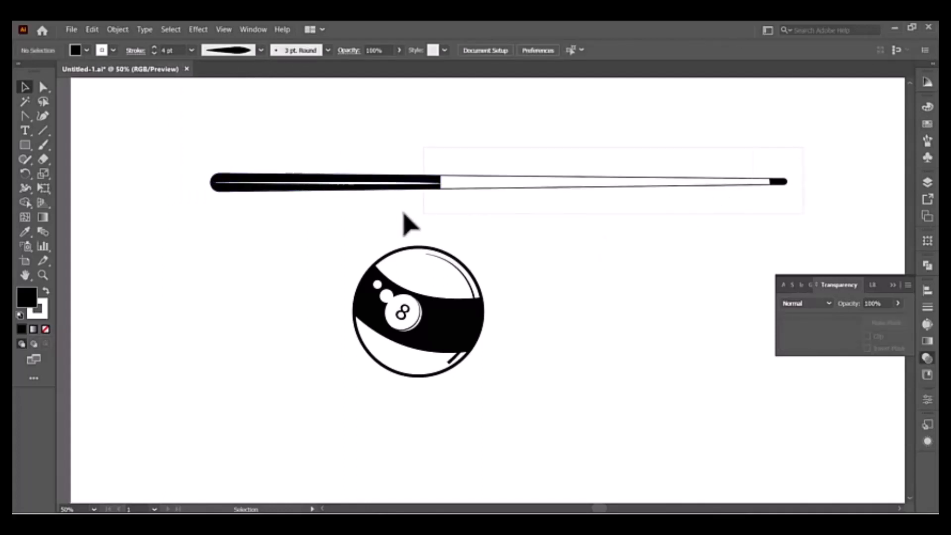
# Step: Group all the cue parts and scale the cue to a thinner height
pyautogui.moveTo(467, 219); pyautogui.dragTo(426, 171)
pyautogui.rightClick(431, 171)
pyautogui.click(453, 240)
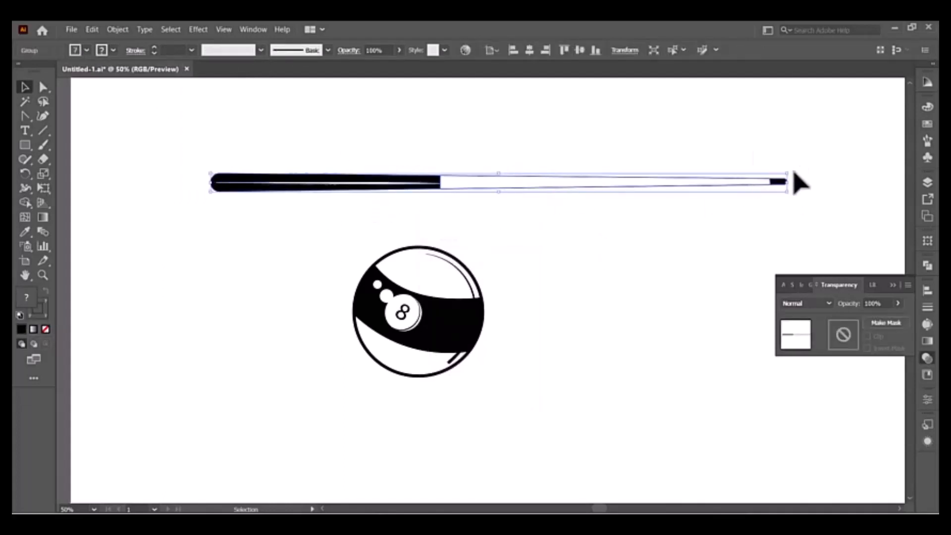
pyautogui.moveTo(788, 173); pyautogui.dragTo(788, 176)
pyautogui.moveTo(208, 175); pyautogui.dragTo(285, 203)
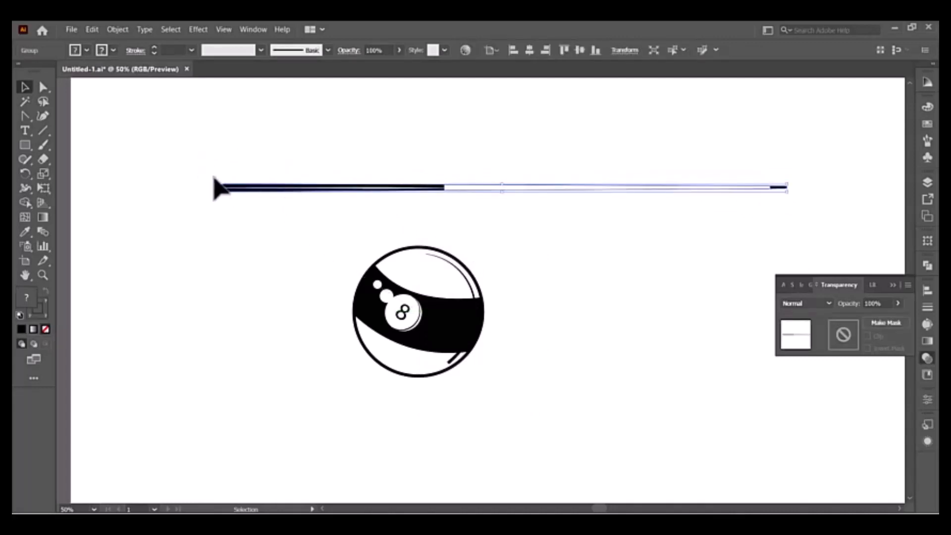
# Step: Try to rotate the cue diagonally behind the eight ball and add a parallel copy of it
pyautogui.moveTo(214, 178); pyautogui.dragTo(263, 395)
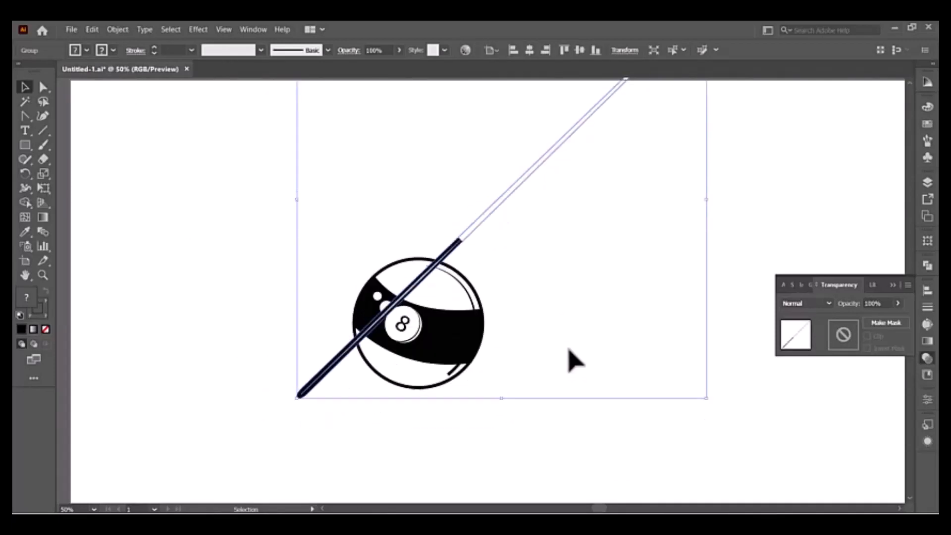
pyautogui.scroll(-2, 575, 361)
pyautogui.moveTo(520, 153); pyautogui.dragTo(487, 174)
pyautogui.rightClick(502, 235)
pyautogui.click(671, 419)
pyautogui.click(534, 216)
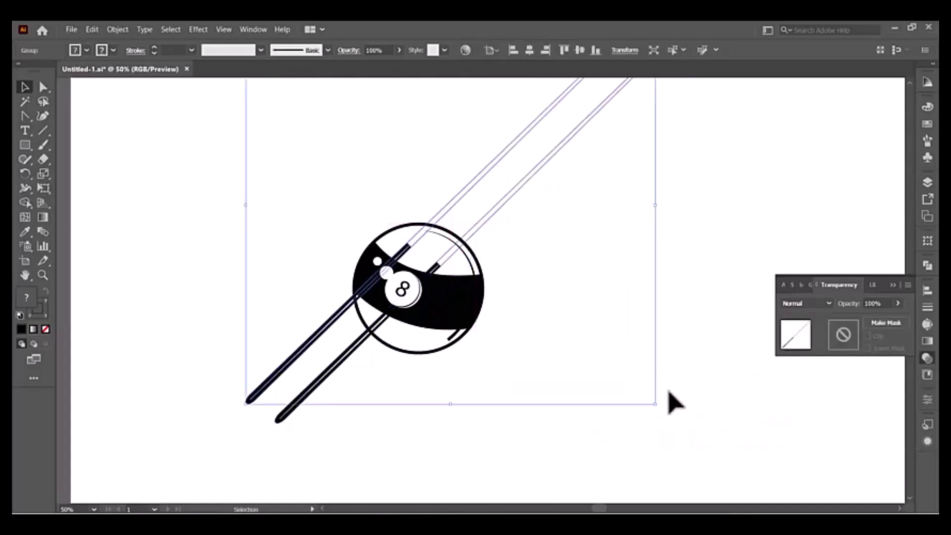
# Step: Try to cross the two cues by rotating the copy, and scale the cues and ball down together
pyautogui.moveTo(660, 408); pyautogui.dragTo(714, 132)
pyautogui.scroll(2, 644, 411)
pyautogui.moveTo(292, 399); pyautogui.dragTo(717, 117)
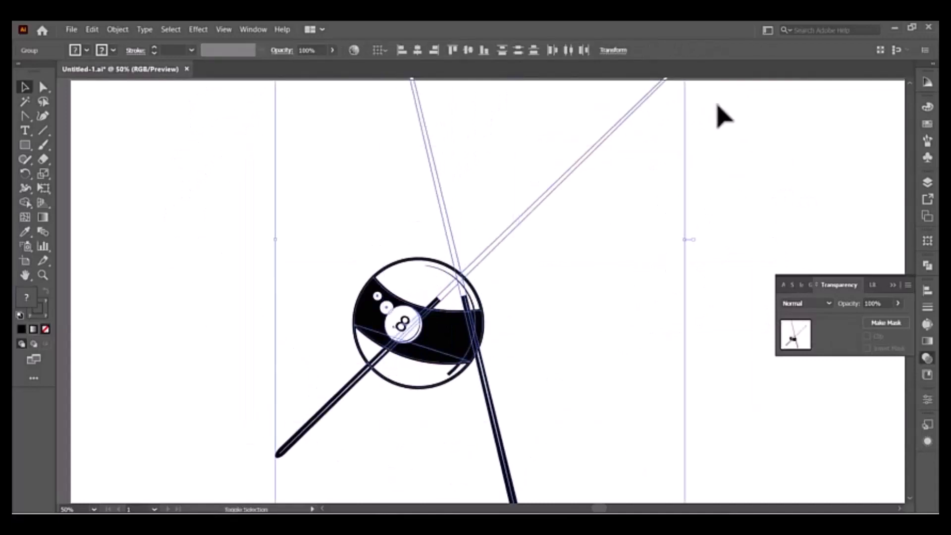
pyautogui.scroll(-5, 676, 361)
pyautogui.scroll(3, 672, 327)
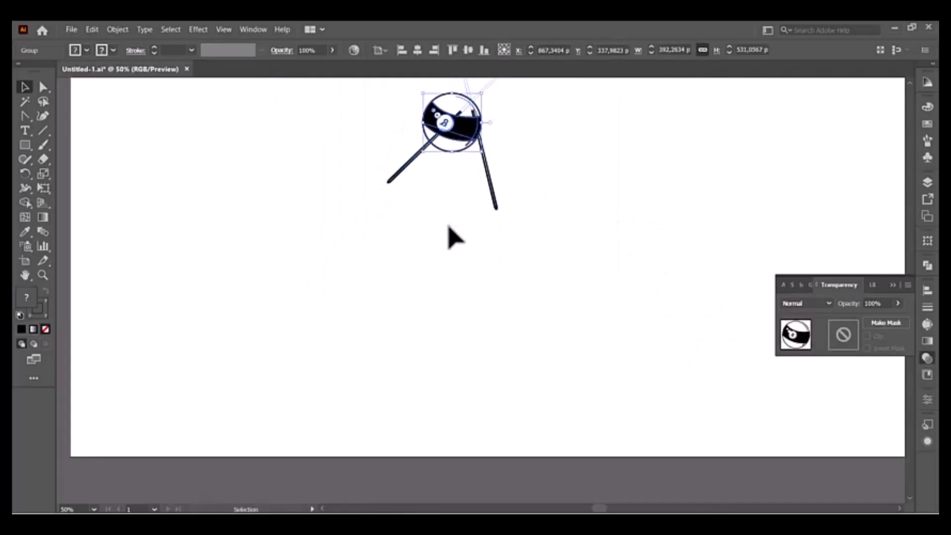
pyautogui.scroll(10, 565, 334)
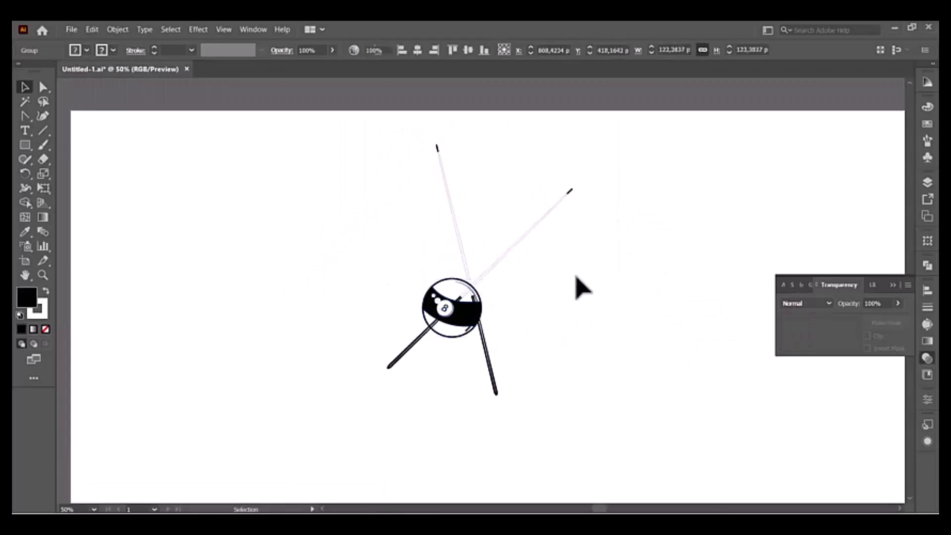
pyautogui.click(577, 278)
# Step: Undo the scaling, duplication and rotation back to the single horizontal cue above the ball
pyautogui.hotkey('ctrl', 'z')
pyautogui.hotkey('ctrl', 'z')
pyautogui.hotkey('ctrl', 'z')
pyautogui.hotkey('ctrl', 'z')
pyautogui.hotkey('ctrl', 'z')
pyautogui.hotkey('ctrl', 'z')
pyautogui.hotkey('ctrl', 'z')
pyautogui.hotkey('ctrl', 'z')
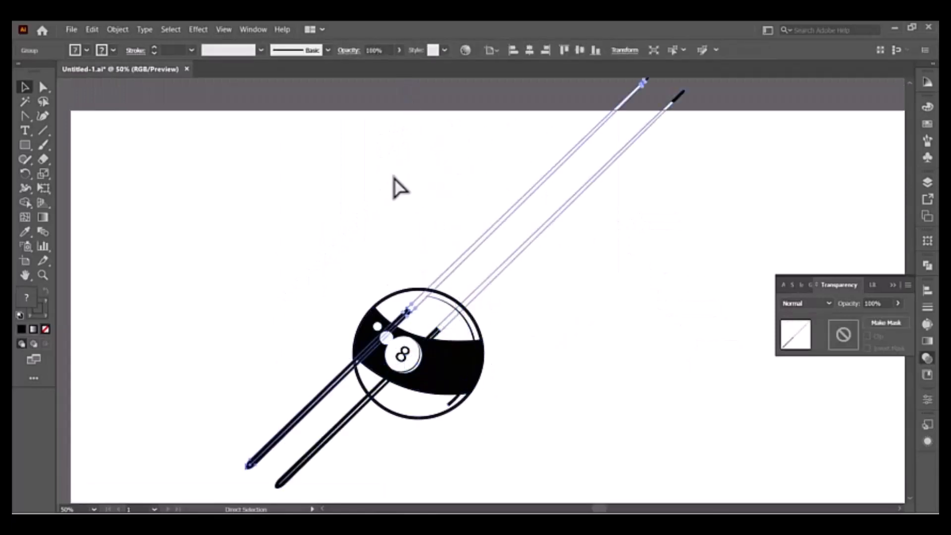
pyautogui.hotkey('ctrl', 'z')
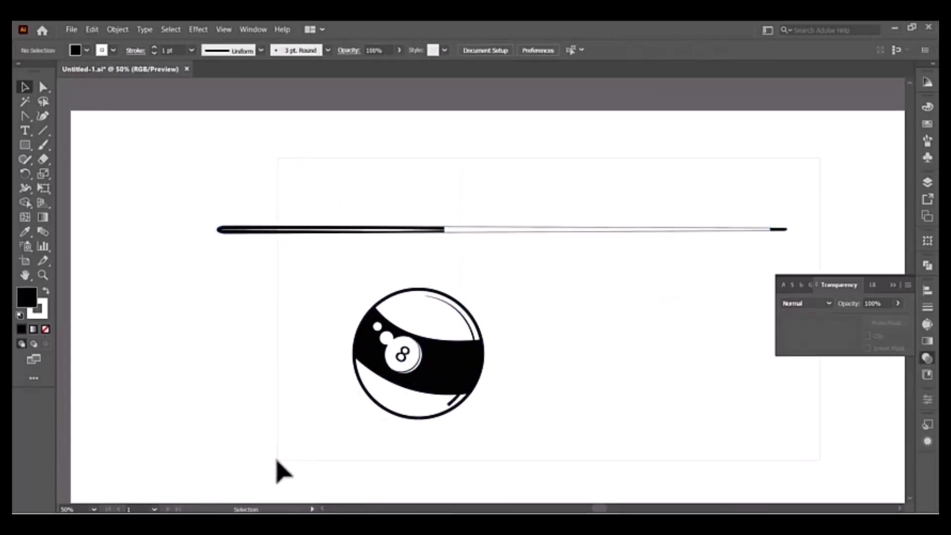
# Step: Rotate the cue diagonally, rising to the right, and scale the cue and eight ball down
pyautogui.click(778, 230)
pyautogui.moveTo(788, 228); pyautogui.dragTo(629, 183)
pyautogui.click(568, 246)
pyautogui.click(619, 281)
pyautogui.click(584, 213)
pyautogui.moveTo(550, 243); pyautogui.dragTo(500, 218)
pyautogui.moveTo(557, 167); pyautogui.dragTo(340, 138)
pyautogui.moveTo(439, 246); pyautogui.dragTo(461, 272)
pyautogui.press('Delete')
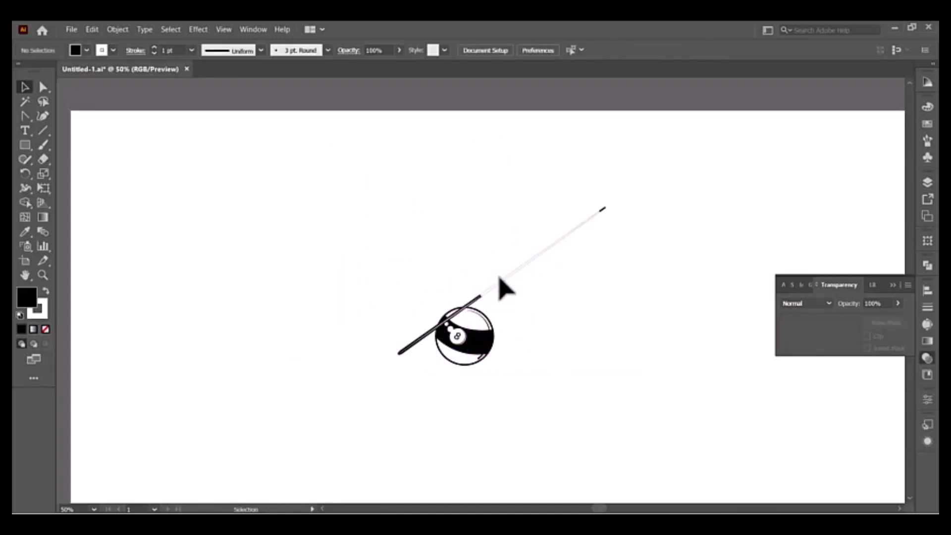
# Step: Reflect a copy of the diagonal cue about its midpoint to make a crossed pair
pyautogui.click(500, 282)
pyautogui.click(25, 172)
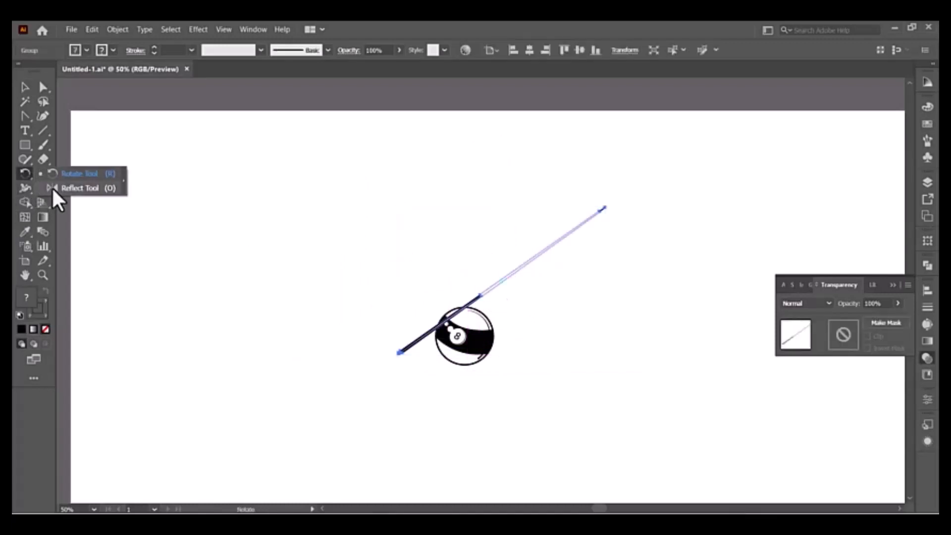
pyautogui.click(51, 187)
pyautogui.moveTo(500, 283); pyautogui.dragTo(500, 282)
pyautogui.keyDown('alt'); pyautogui.click(500, 284); pyautogui.keyUp('alt')
pyautogui.click(365, 321)
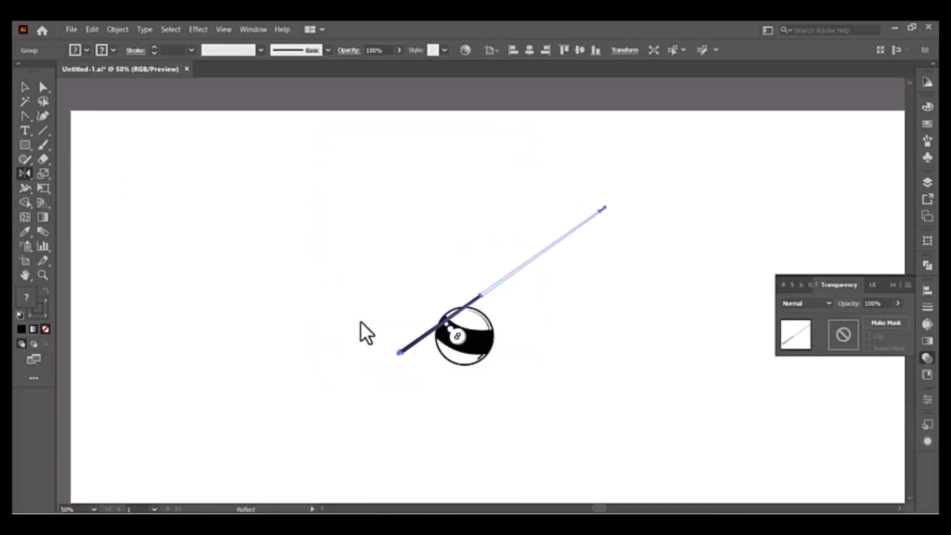
# Step: Move the eight ball just below the crossing point of the two cues
pyautogui.click(25, 87)
pyautogui.click(297, 322)
pyautogui.moveTo(451, 347); pyautogui.dragTo(530, 378)
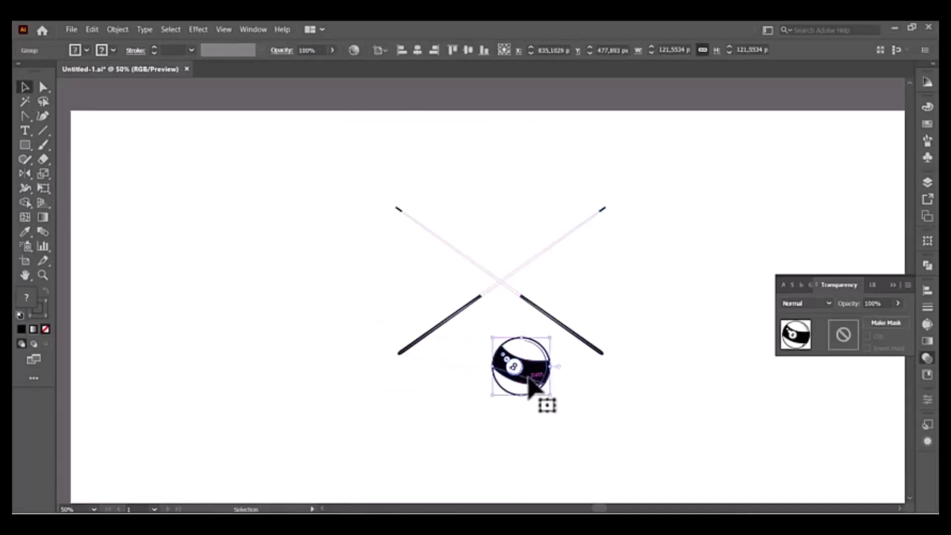
# Step: Draw a white-filled, black-stroked circle matching the eight ball's outline and send it to the back
pyautogui.click(25, 144)
pyautogui.click(81, 174)
pyautogui.moveTo(150, 188)
pyautogui.mouseDown()
pyautogui.moveTo(198, 235)
pyautogui.moveTo(266, 223)
pyautogui.moveTo(533, 367)
pyautogui.moveTo(548, 340)
pyautogui.moveTo(569, 355)
pyautogui.moveTo(550, 335)
pyautogui.moveTo(548, 347)
pyautogui.mouseUp()
pyautogui.click(45, 291)
pyautogui.rightClick(534, 354)
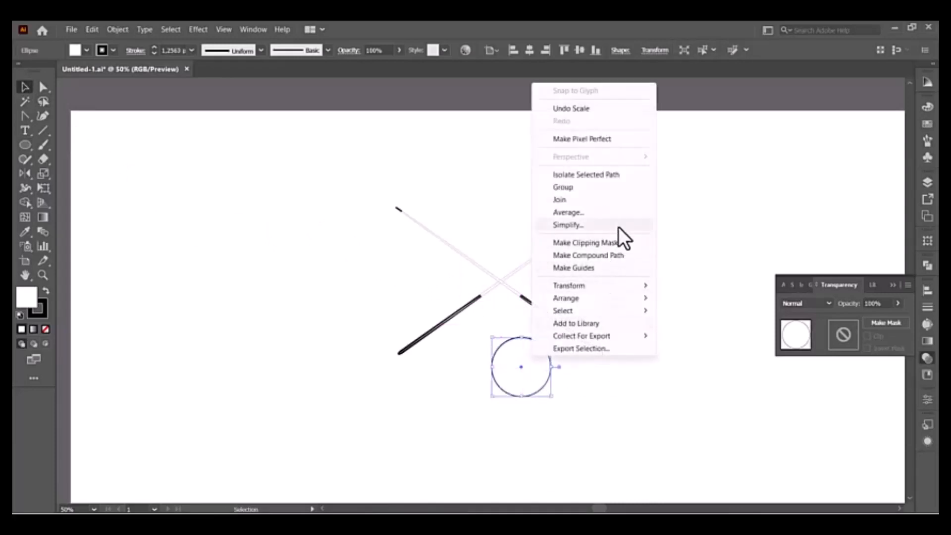
pyautogui.moveTo(566, 297)
pyautogui.click(718, 334)
pyautogui.click(683, 396)
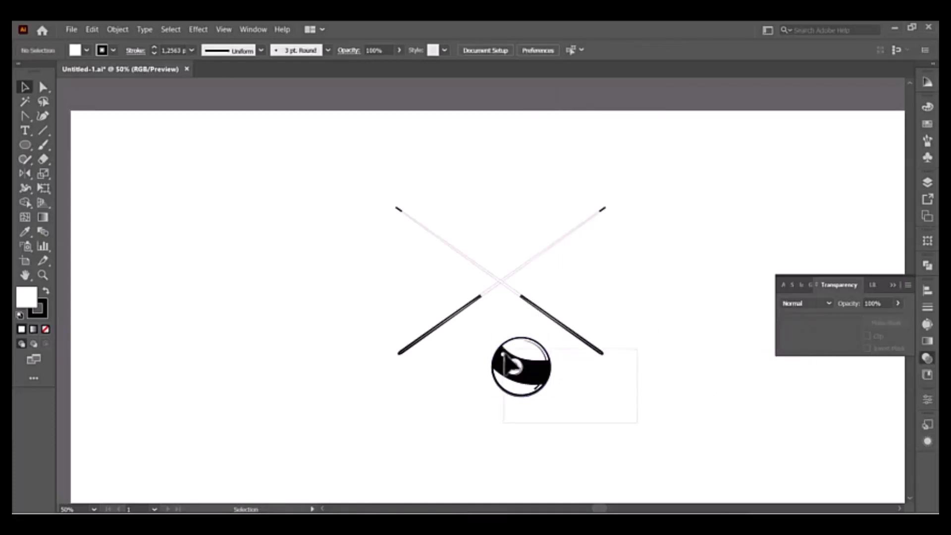
# Step: Group the eight ball with its white backing circle
pyautogui.hotkey('ctrl', 'a')
pyautogui.click(482, 357)
pyautogui.rightClick(541, 352)
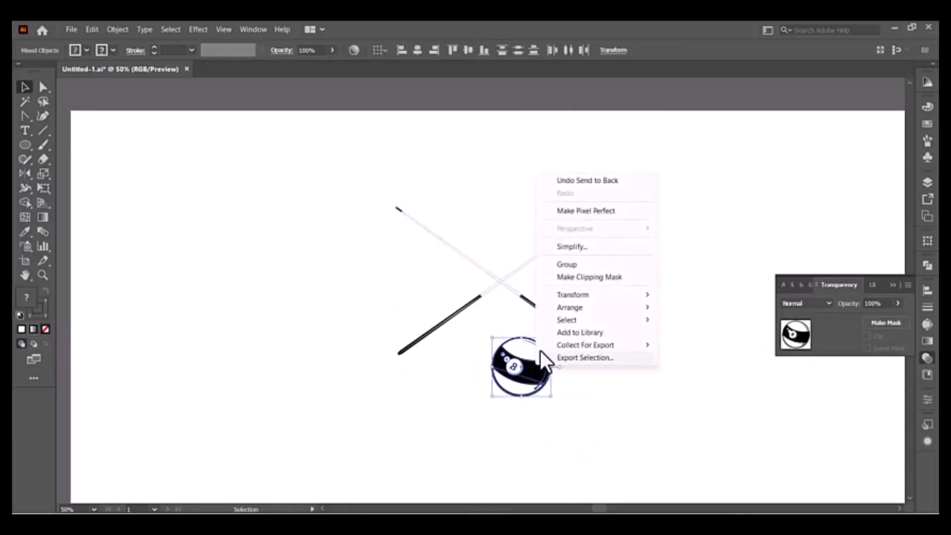
pyautogui.click(567, 267)
# Step: Center the ball group on the cues' crossing point at about 153 px in diameter and bring it to the front
pyautogui.moveTo(524, 364); pyautogui.dragTo(540, 243)
pyautogui.rightClick(505, 258)
pyautogui.moveTo(590, 406)
pyautogui.click(677, 406)
pyautogui.click(650, 218)
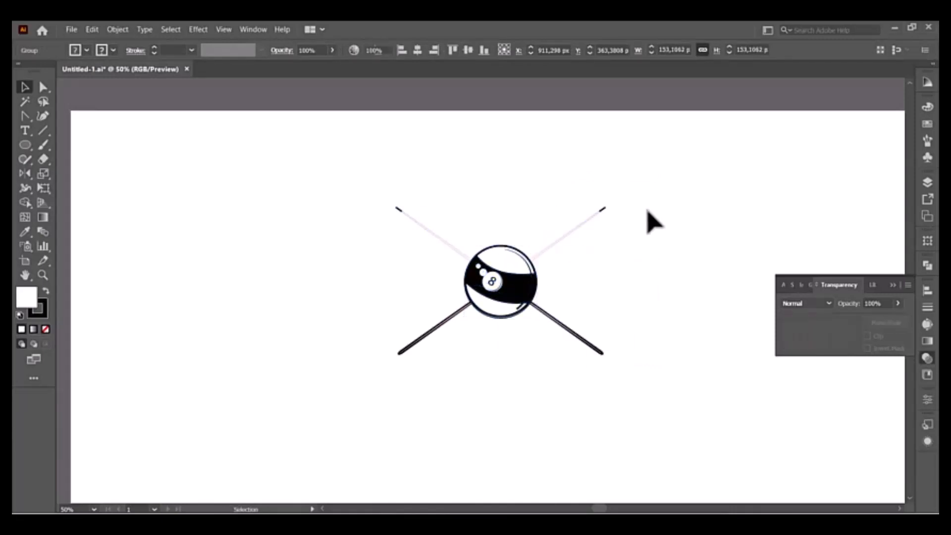
# Step: Rotate both cues to a steeper, narrower cross and move the eight ball below their crossing point
pyautogui.click(592, 349)
pyautogui.moveTo(612, 364); pyautogui.dragTo(548, 396)
pyautogui.click(402, 350)
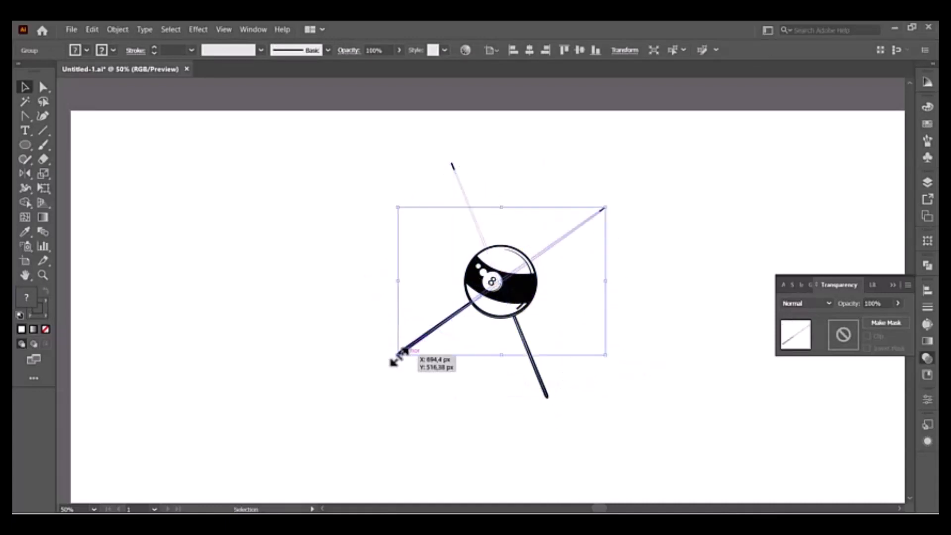
pyautogui.click(615, 213)
pyautogui.click(605, 207)
pyautogui.moveTo(612, 208); pyautogui.dragTo(565, 131)
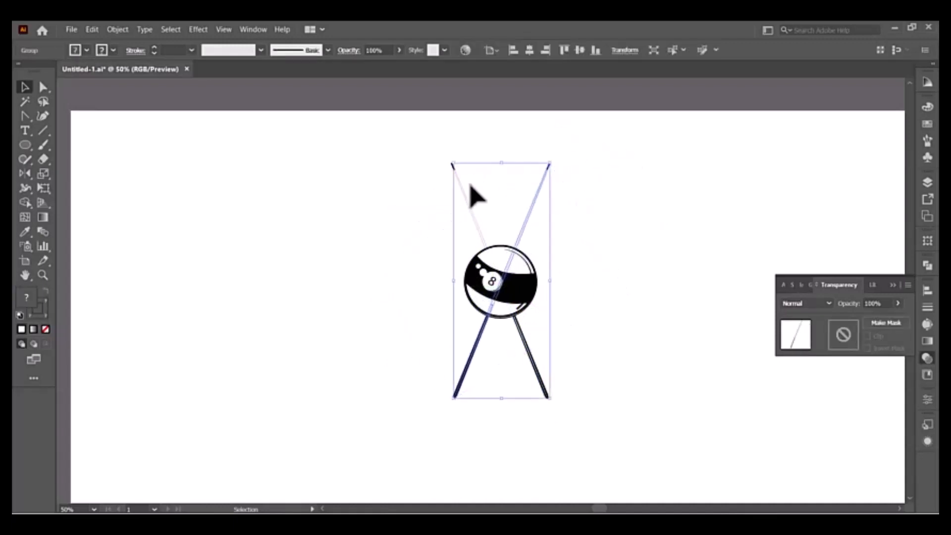
pyautogui.moveTo(524, 303); pyautogui.dragTo(525, 348)
pyautogui.click(626, 291)
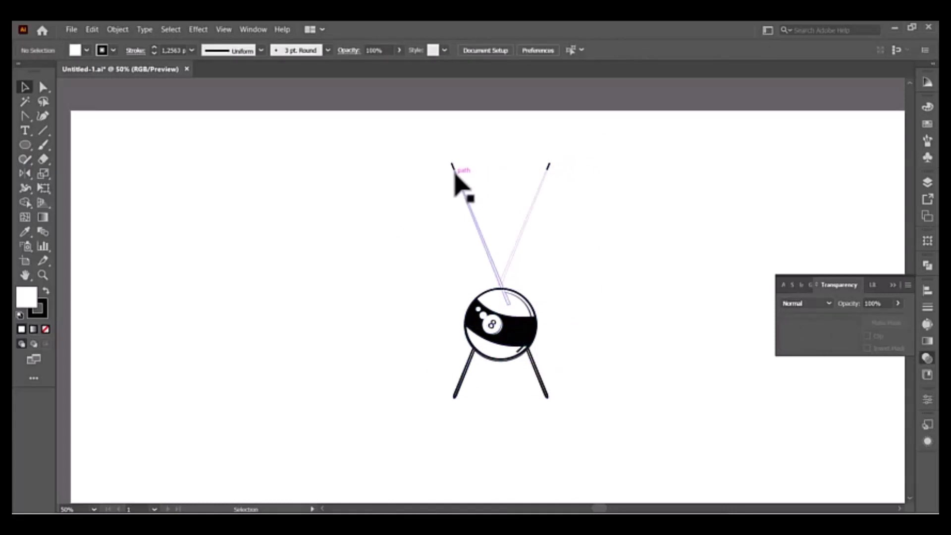
# Step: Widen the angle between the two cues and move the eight ball up to just below their crossing point
pyautogui.click(454, 175)
pyautogui.moveTo(446, 156); pyautogui.dragTo(418, 176)
pyautogui.moveTo(549, 164); pyautogui.dragTo(577, 178)
pyautogui.click(592, 322)
pyautogui.moveTo(518, 347); pyautogui.dragTo(523, 328)
pyautogui.click(602, 305)
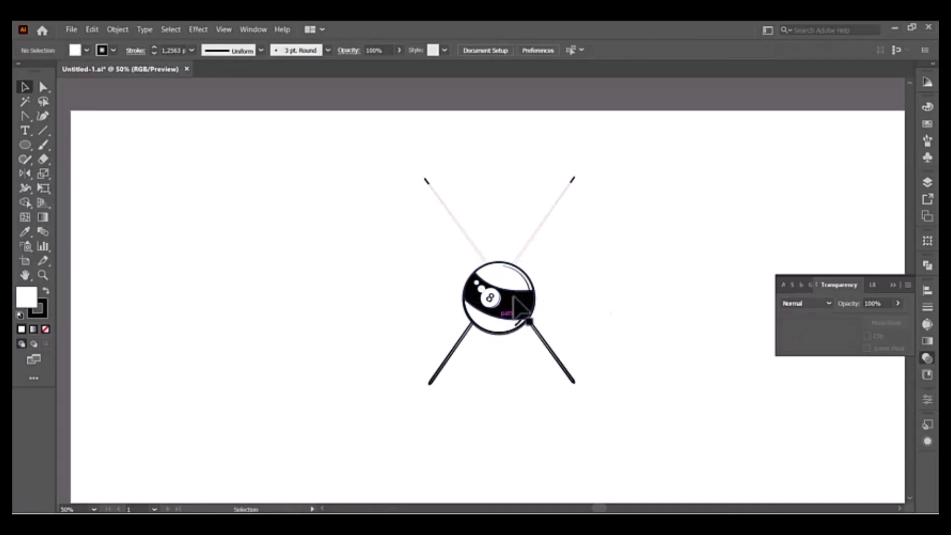
# Step: Enlarge both crossed cues together proportionally around their common center, leaving the ball at its size
pyautogui.click(454, 219)
pyautogui.press('capslock')
pyautogui.press('capslock')
pyautogui.keyDown('shift'); pyautogui.click(545, 218); pyautogui.keyUp('shift')
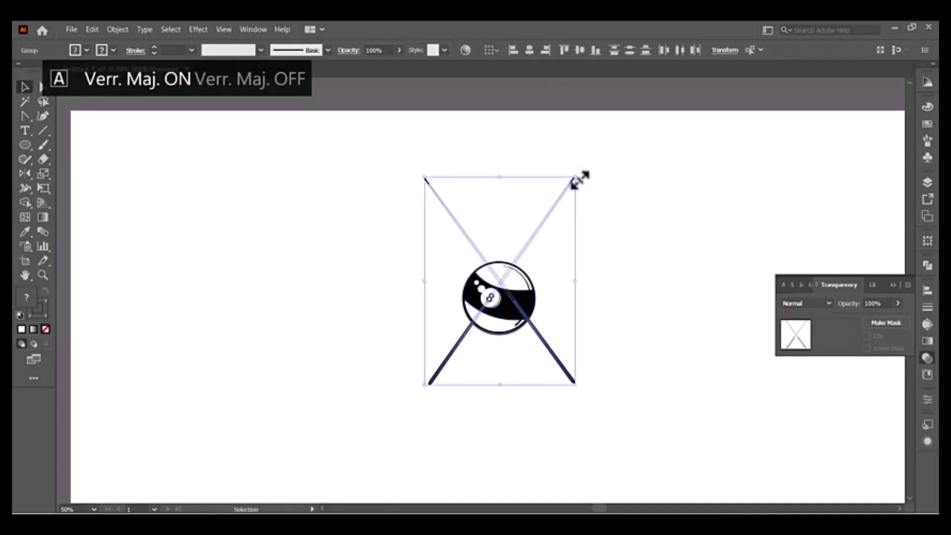
pyautogui.moveTo(574, 177); pyautogui.dragTo(617, 143)
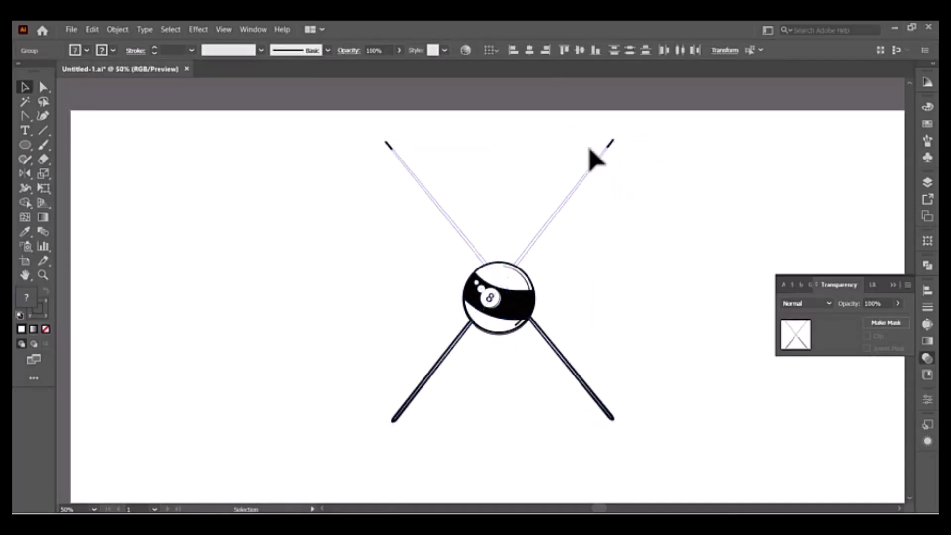
pyautogui.click(536, 170)
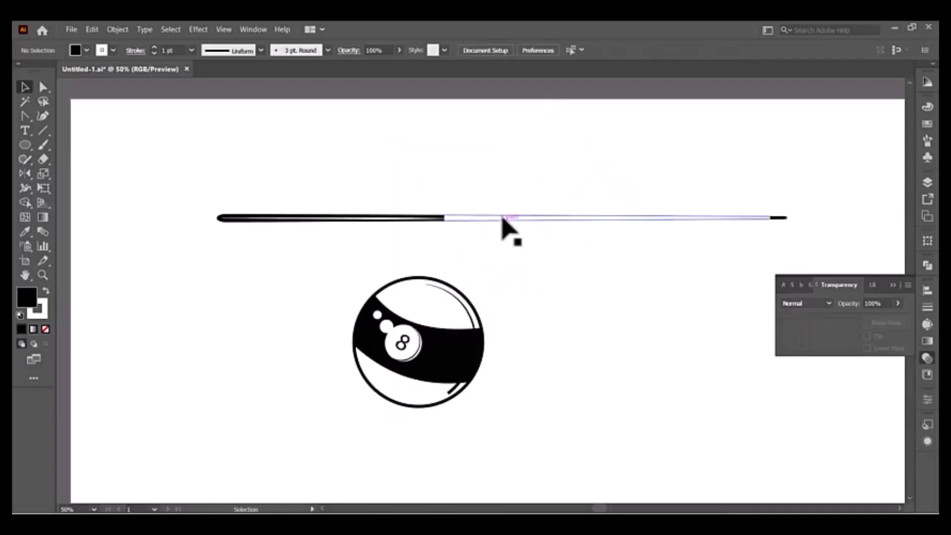
# Step: Draw a white-filled, black-stroked circle about 272 px in diameter over the large eight ball and send it behind the ball
pyautogui.click(25, 145)
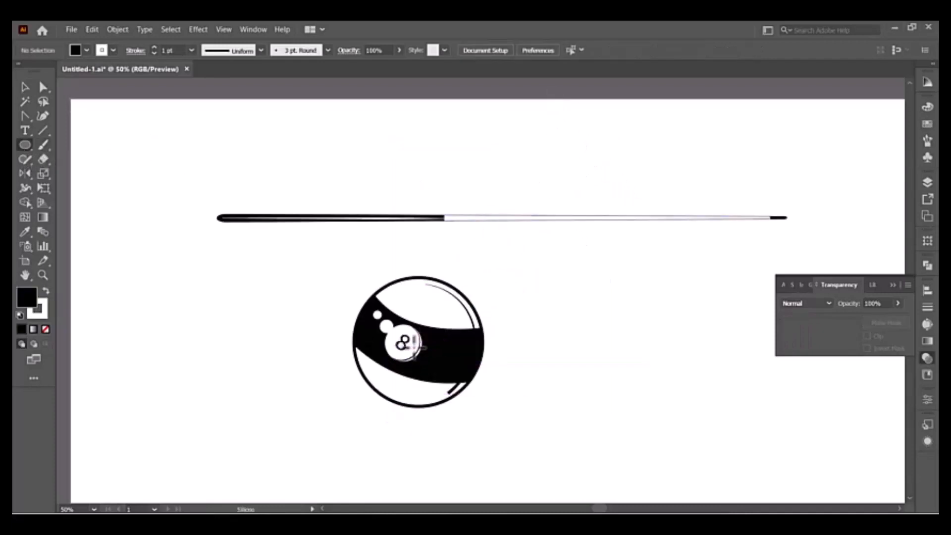
pyautogui.moveTo(419, 348); pyautogui.dragTo(484, 395)
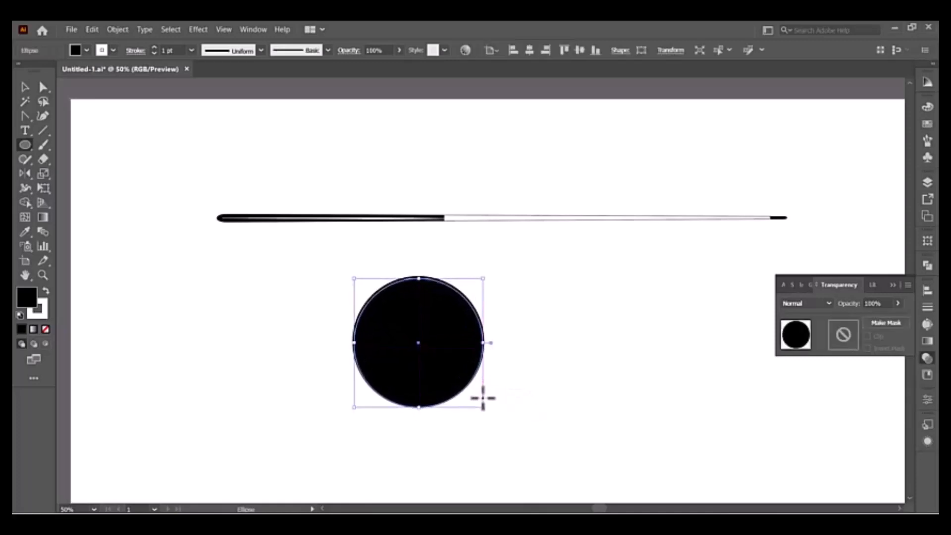
pyautogui.click(45, 291)
pyautogui.click(24, 87)
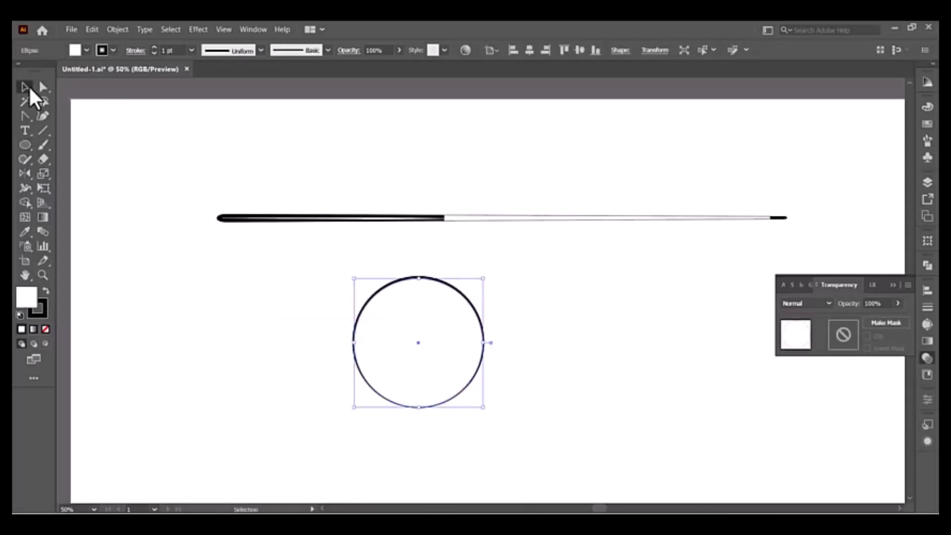
pyautogui.rightClick(418, 326)
pyautogui.click(559, 332)
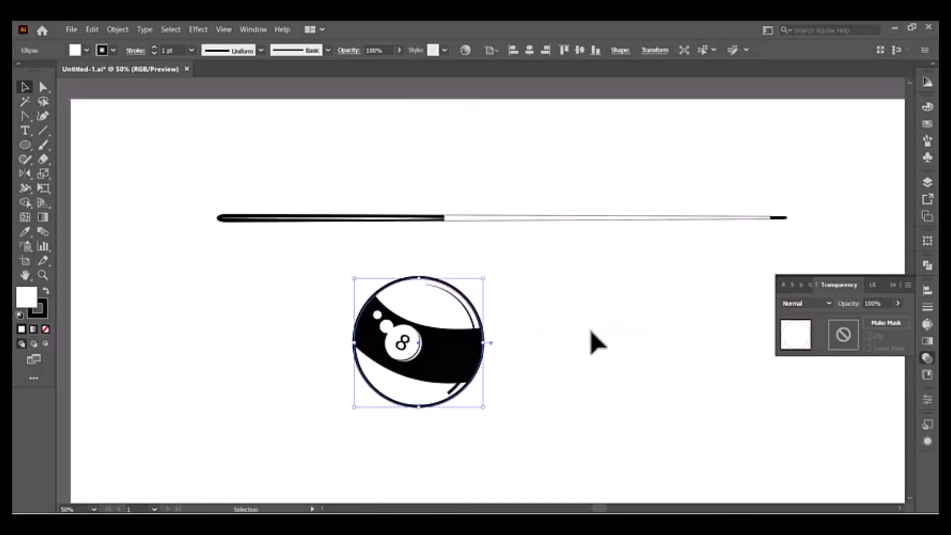
# Step: Move the white backing circle to the left of the eight ball and fill it with red
pyautogui.click(590, 340)
pyautogui.click(425, 314)
pyautogui.moveTo(425, 313); pyautogui.dragTo(241, 294)
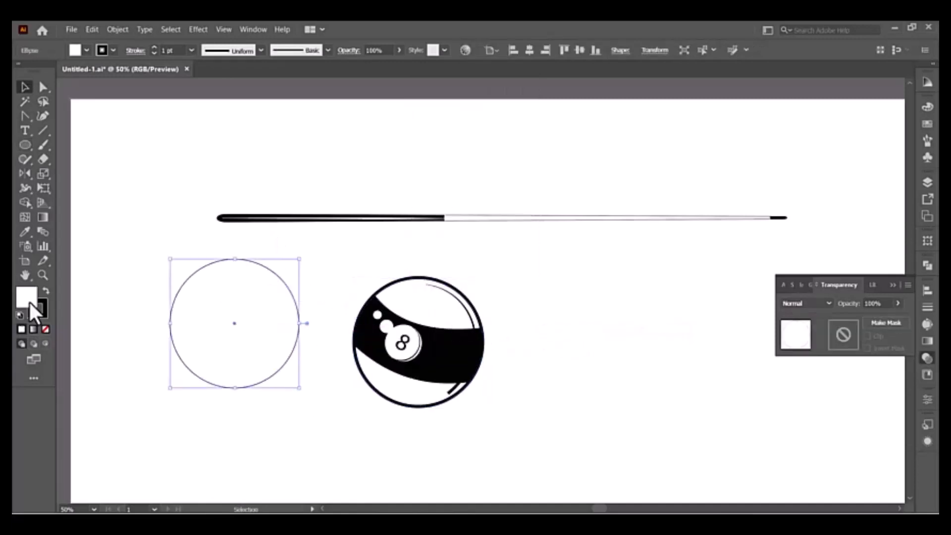
pyautogui.doubleClick(27, 297)
pyautogui.click(216, 94)
pyautogui.click(349, 97)
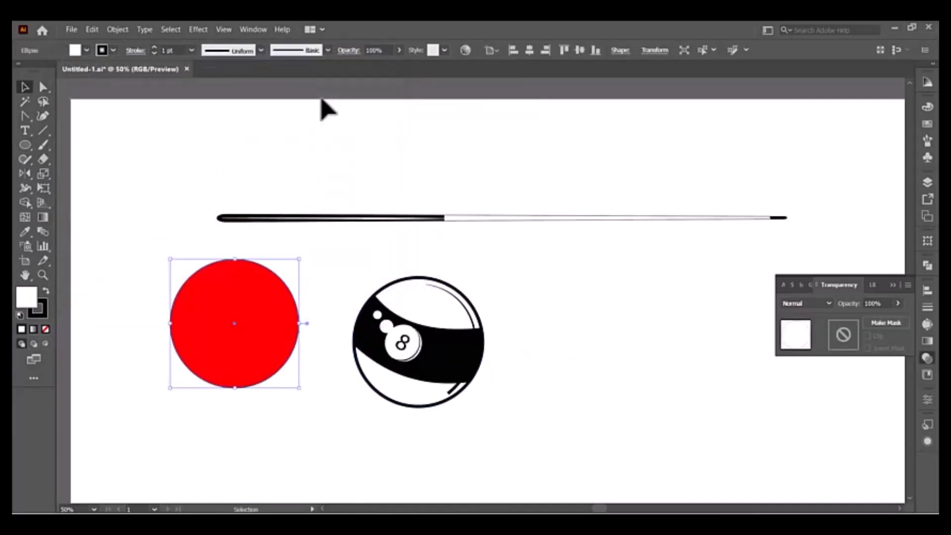
pyautogui.click(441, 290)
pyautogui.keyDown('alt'); pyautogui.moveTo(442, 290); pyautogui.dragTo(558, 261); pyautogui.keyUp('alt')
pyautogui.hotkey('ctrl', 'z')
# Step: Copy the tapered highlight arc out of the eight ball group and place it inside the red circle's right edge
pyautogui.doubleClick(476, 313)
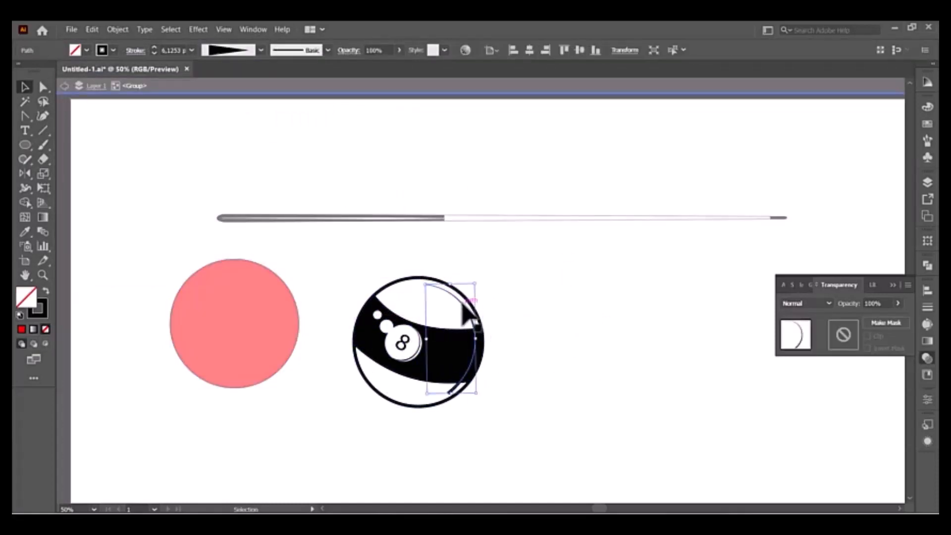
pyautogui.moveTo(484, 319); pyautogui.dragTo(556, 333)
pyautogui.click(119, 102)
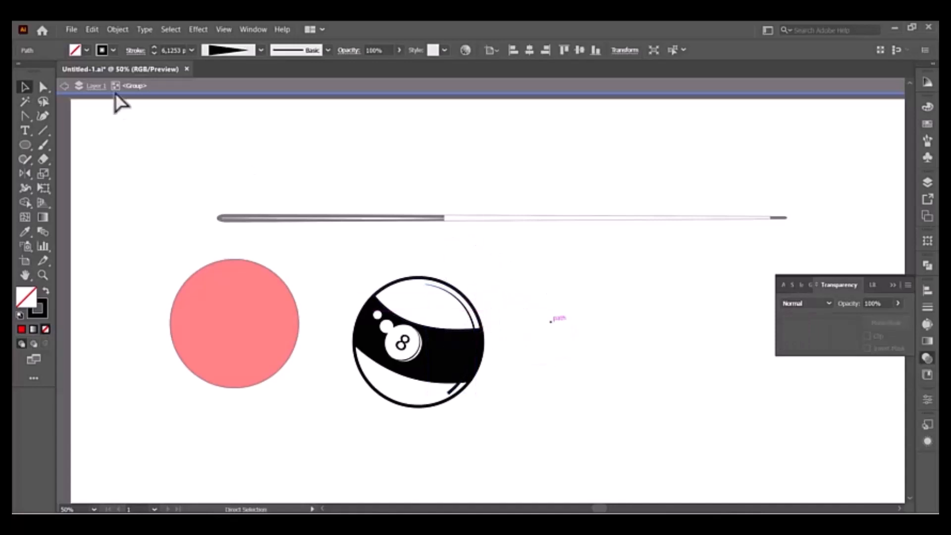
pyautogui.click(64, 89)
pyautogui.click(491, 307)
pyautogui.moveTo(504, 315); pyautogui.dragTo(294, 331)
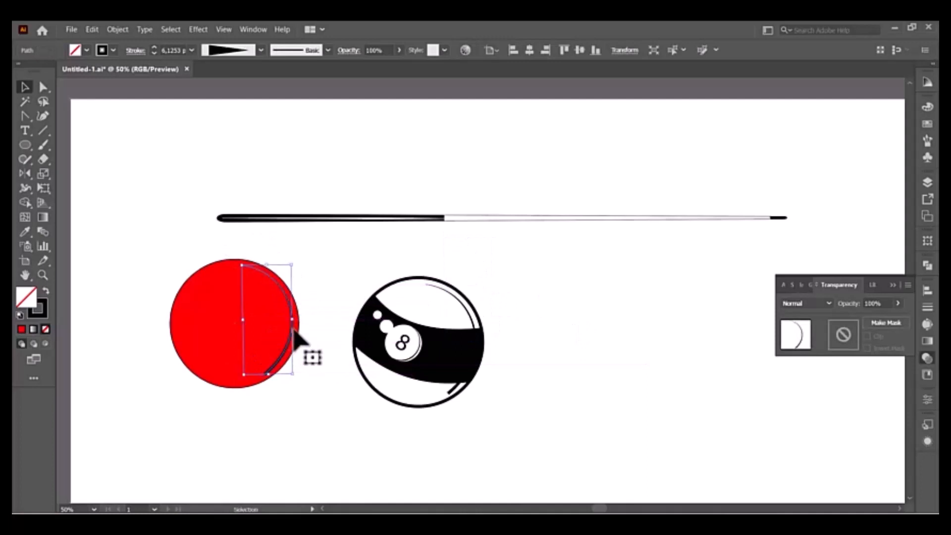
# Step: Set the strokes of the red circle and its highlight to white and place a copy right of the eight ball
pyautogui.keyDown('shift'); pyautogui.click(258, 341); pyautogui.keyUp('shift')
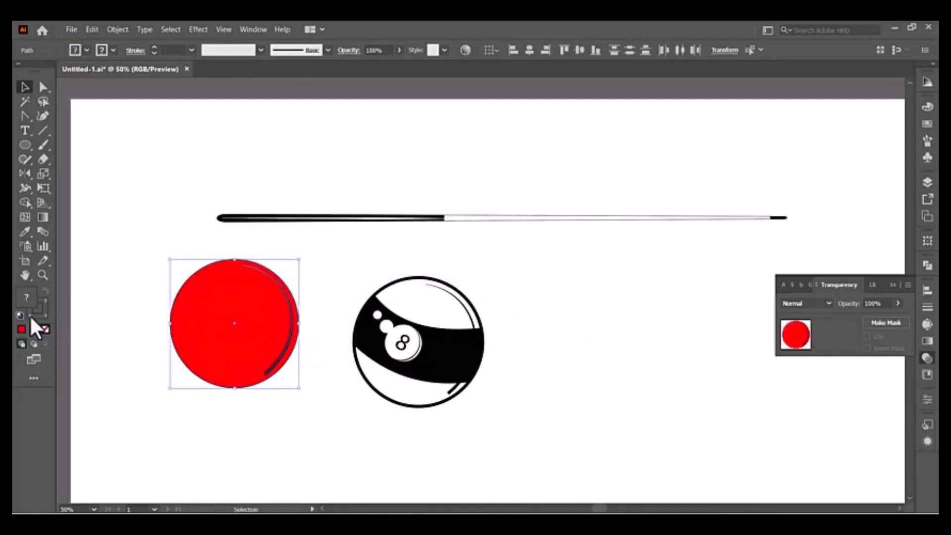
pyautogui.click(46, 312)
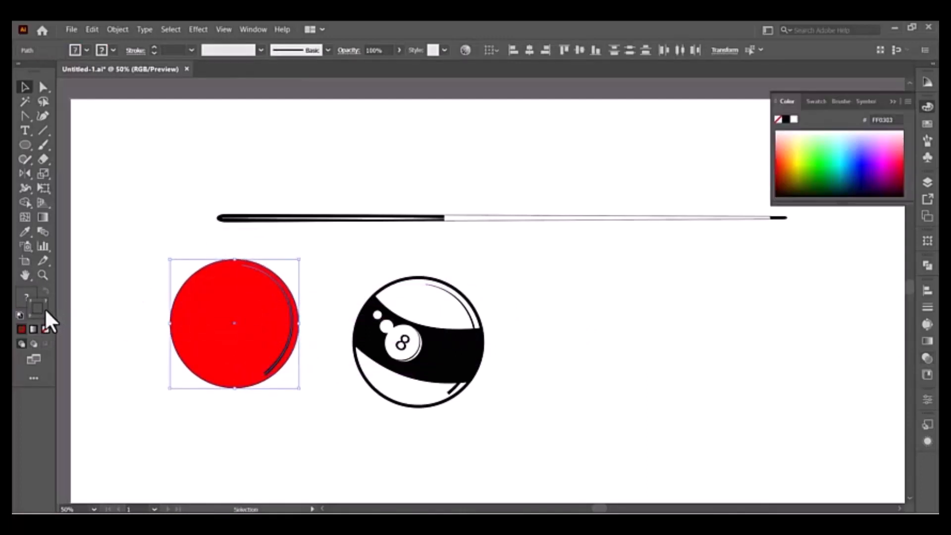
pyautogui.click(794, 119)
pyautogui.click(682, 145)
pyautogui.click(249, 305)
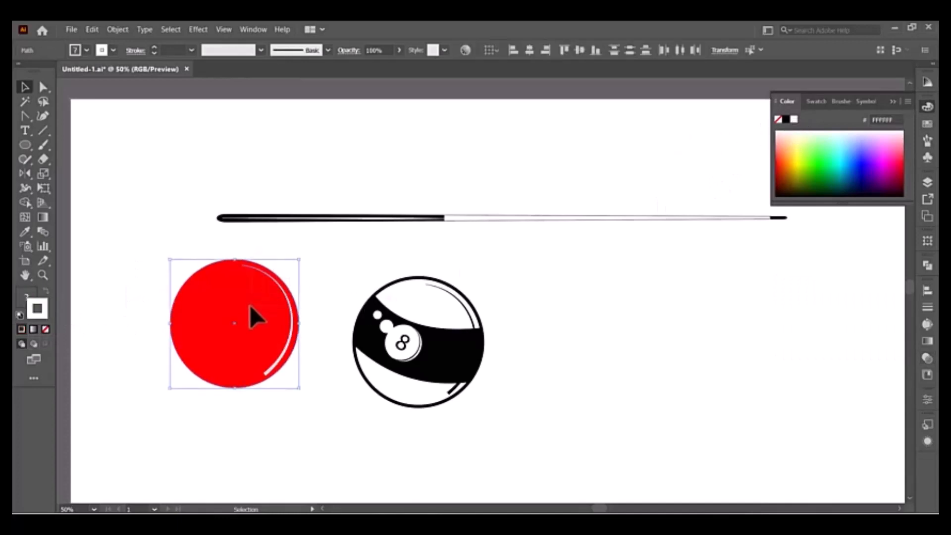
pyautogui.moveTo(250, 305); pyautogui.dragTo(649, 323)
# Step: Isolate the copied ball's circle, give it a white stroke and yellow FCE622 fill, and exit isolation
pyautogui.doubleClick(591, 325)
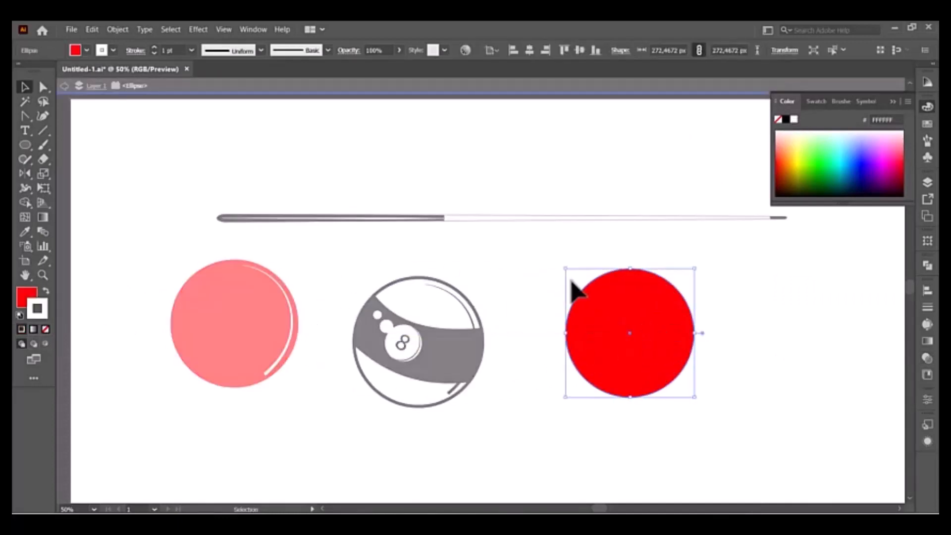
pyautogui.click(804, 134)
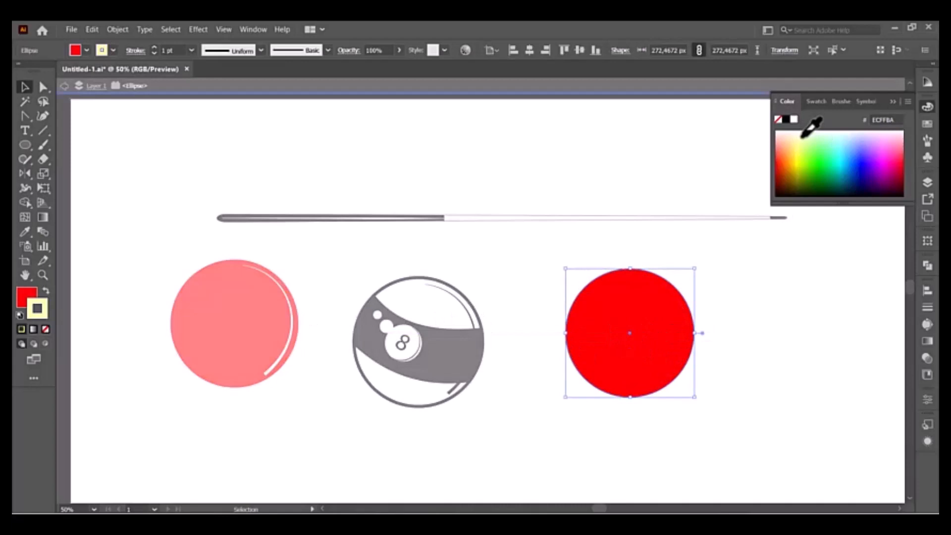
pyautogui.click(794, 119)
pyautogui.click(799, 141)
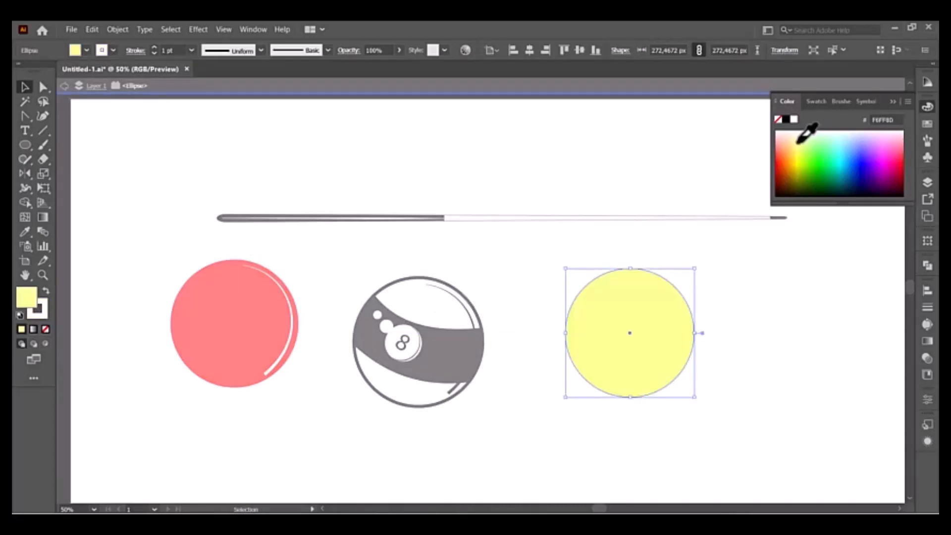
pyautogui.moveTo(798, 151); pyautogui.dragTo(798, 166)
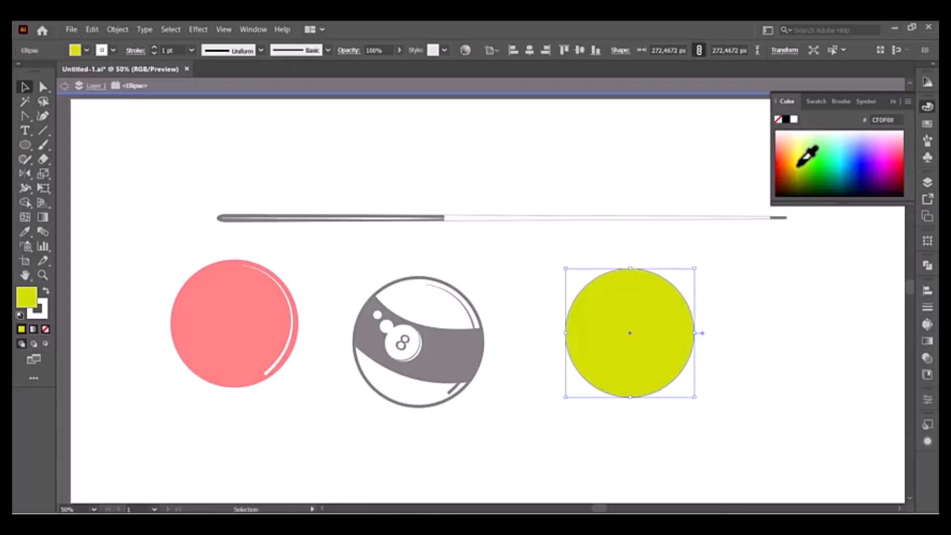
pyautogui.doubleClick(27, 297)
pyautogui.moveTo(197, 112); pyautogui.dragTo(212, 98)
pyautogui.moveTo(204, 98)
pyautogui.mouseDown()
pyautogui.moveTo(179, 96)
pyautogui.moveTo(212, 210)
pyautogui.moveTo(232, 218)
pyautogui.moveTo(227, 227)
pyautogui.moveTo(233, 221)
pyautogui.mouseUp()
pyautogui.click(195, 94)
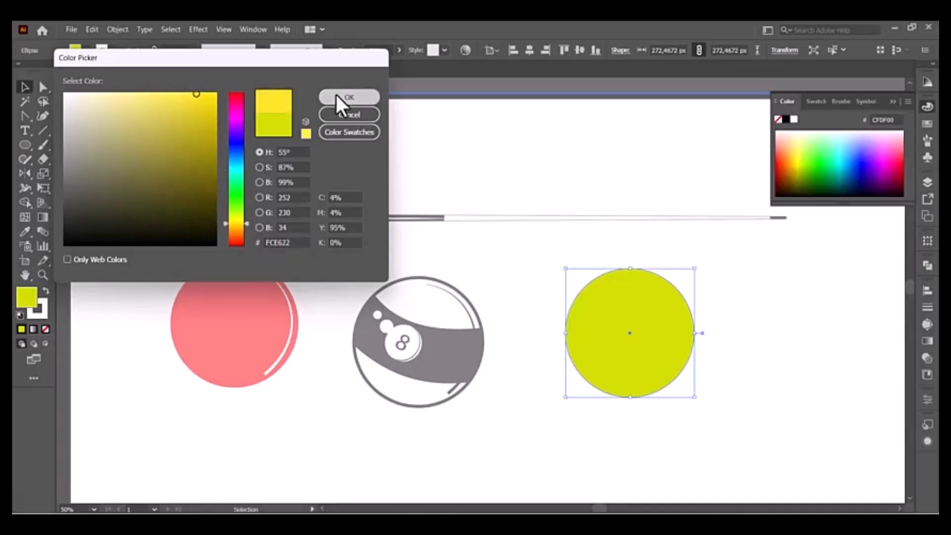
pyautogui.click(340, 97)
pyautogui.click(64, 88)
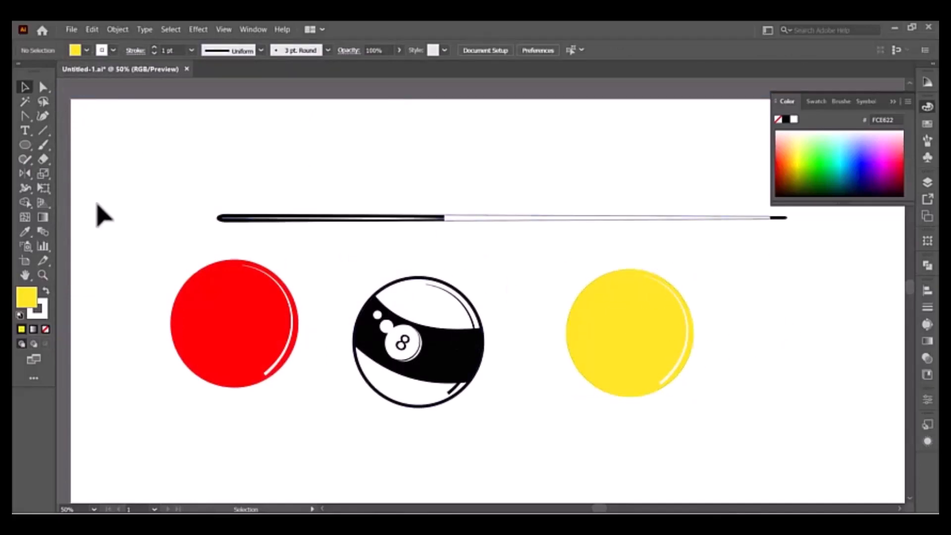
# Step: Draw a small black-filled circle above the horizontal cue and add a tiny white highlight near its upper left
pyautogui.moveTo(312, 151); pyautogui.dragTo(337, 179)
pyautogui.click(24, 87)
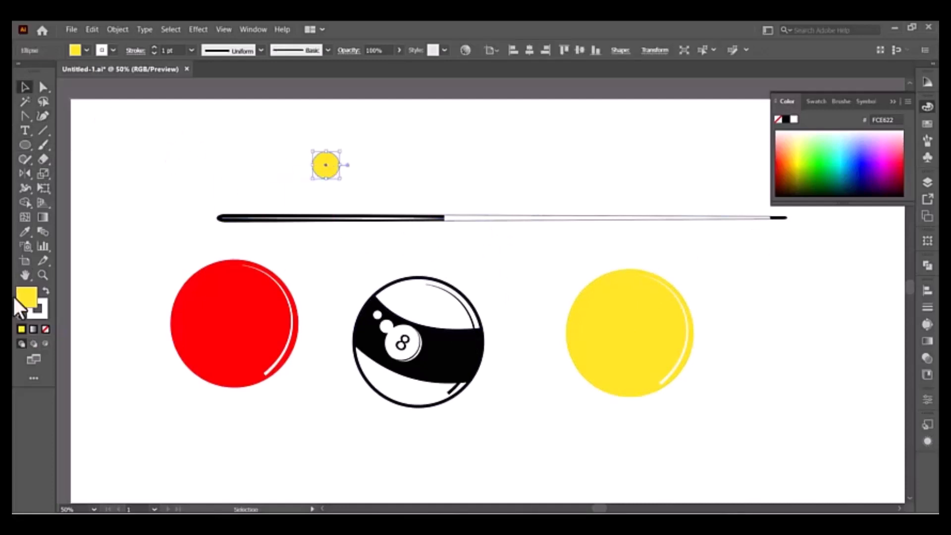
pyautogui.click(49, 295)
pyautogui.click(786, 120)
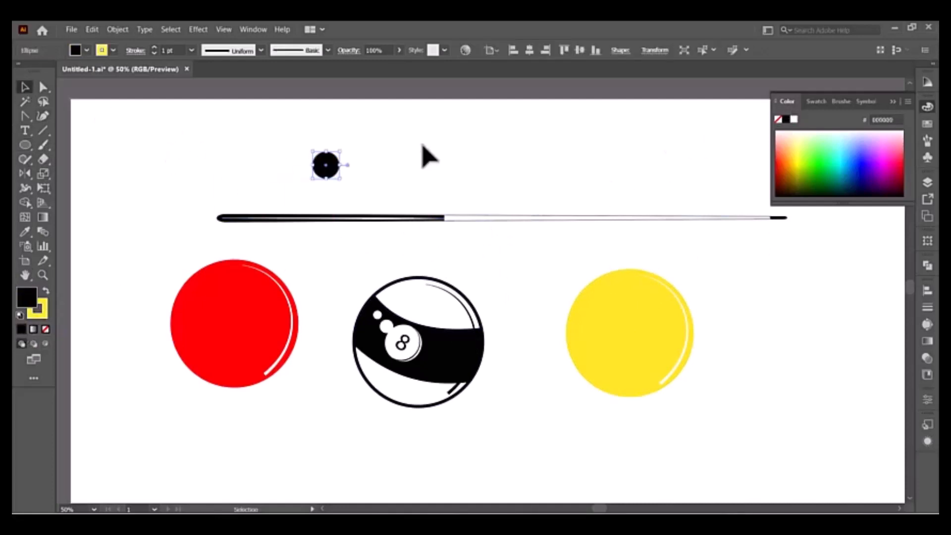
pyautogui.moveTo(328, 176)
pyautogui.mouseDown()
pyautogui.moveTo(278, 144)
pyautogui.moveTo(332, 170)
pyautogui.mouseUp()
pyautogui.click(295, 153)
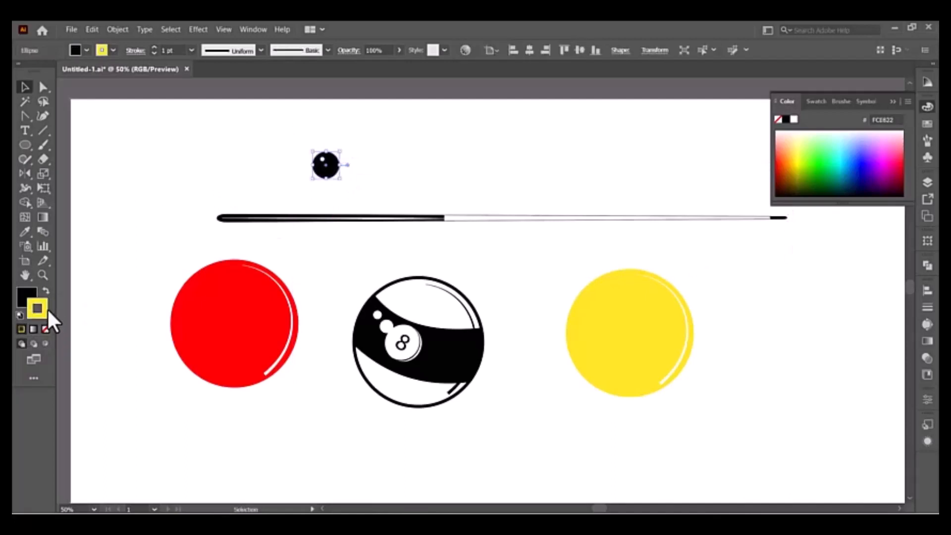
# Step: Set the small black ball's stroke to white and group the ball with its highlight
pyautogui.doubleClick(46, 308)
pyautogui.moveTo(89, 96)
pyautogui.mouseDown()
pyautogui.moveTo(75, 106)
pyautogui.moveTo(135, 91)
pyautogui.moveTo(64, 94)
pyautogui.mouseUp()
pyautogui.click(327, 96)
pyautogui.click(424, 180)
pyautogui.click(324, 168)
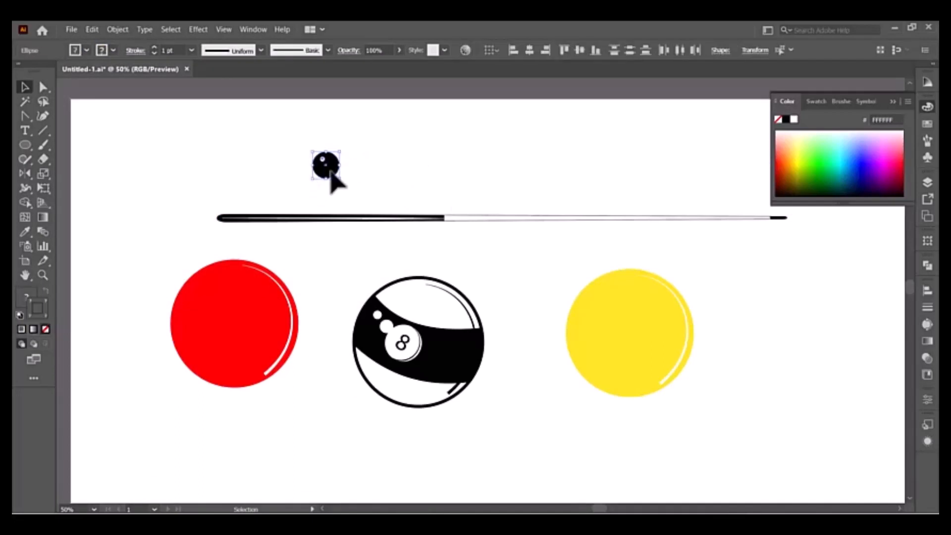
pyautogui.rightClick(333, 174)
pyautogui.click(363, 245)
# Step: Try to build a rising chain of overlapping copies of the small black ball, sending one copy behind
pyautogui.moveTo(331, 171); pyautogui.dragTo(458, 192)
pyautogui.rightClick(458, 192)
pyautogui.moveTo(516, 339)
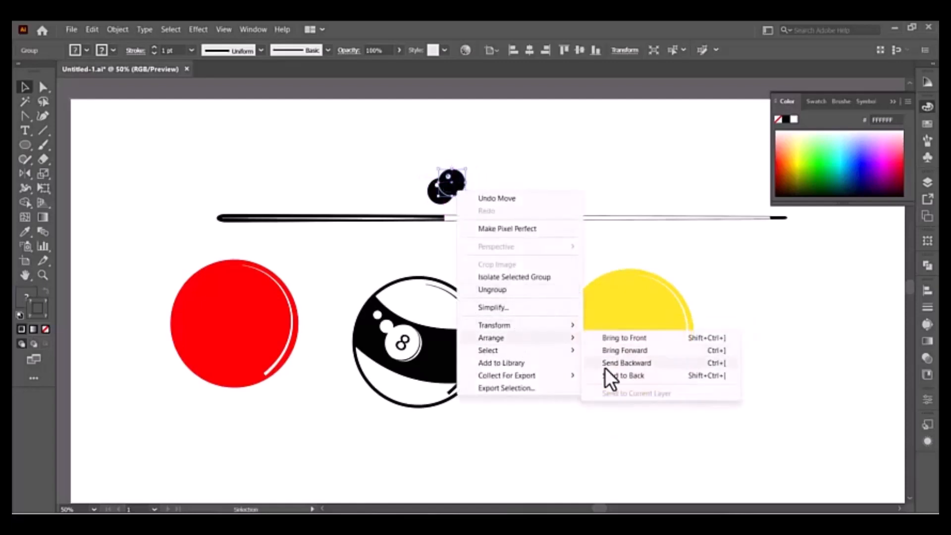
pyautogui.click(605, 368)
pyautogui.click(476, 206)
pyautogui.moveTo(461, 188); pyautogui.dragTo(500, 173)
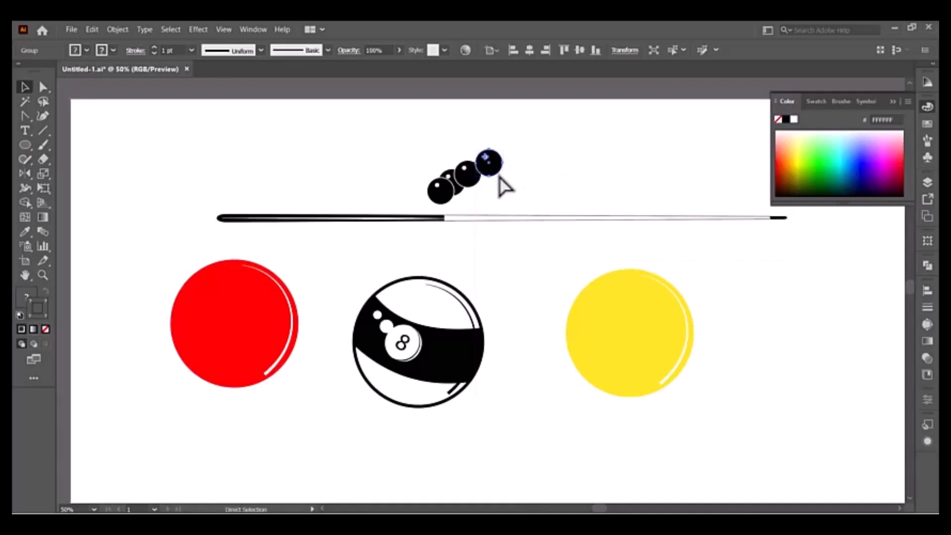
# Step: Undo the rising chain of small black ball copies
pyautogui.hotkey('ctrl', 'z')
pyautogui.hotkey('ctrl', 'z')
pyautogui.hotkey('ctrl', 'z')
pyautogui.hotkey('ctrl', 'z')
# Step: Move the small black ball above the cue and repeat an overlapping copy downward into a chain of four
pyautogui.moveTo(449, 209); pyautogui.dragTo(544, 149)
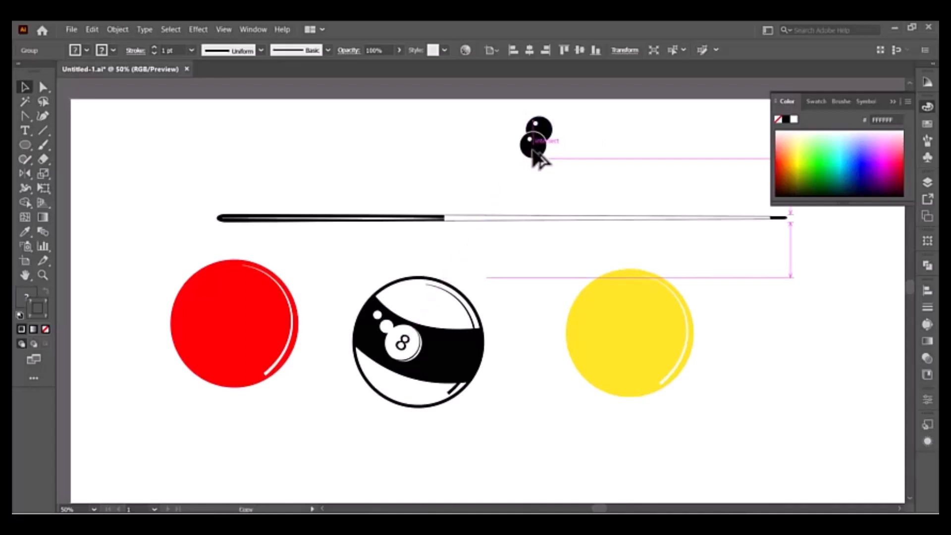
pyautogui.hotkey('ctrl', 'd')
pyautogui.hotkey('ctrl', 'd')
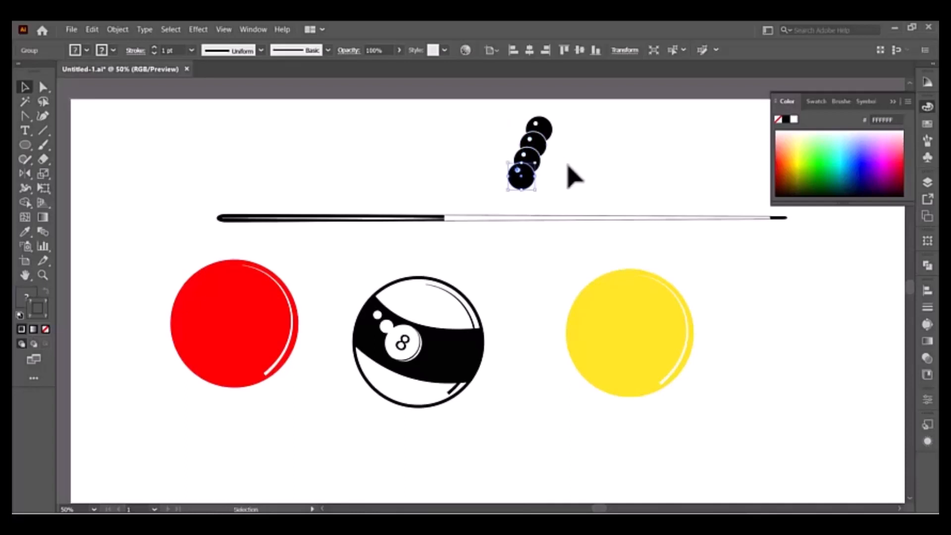
# Step: Delete the three lower copies from the chain, keeping only the topmost small black ball
pyautogui.click(551, 186)
pyautogui.click(536, 146)
pyautogui.press('Delete')
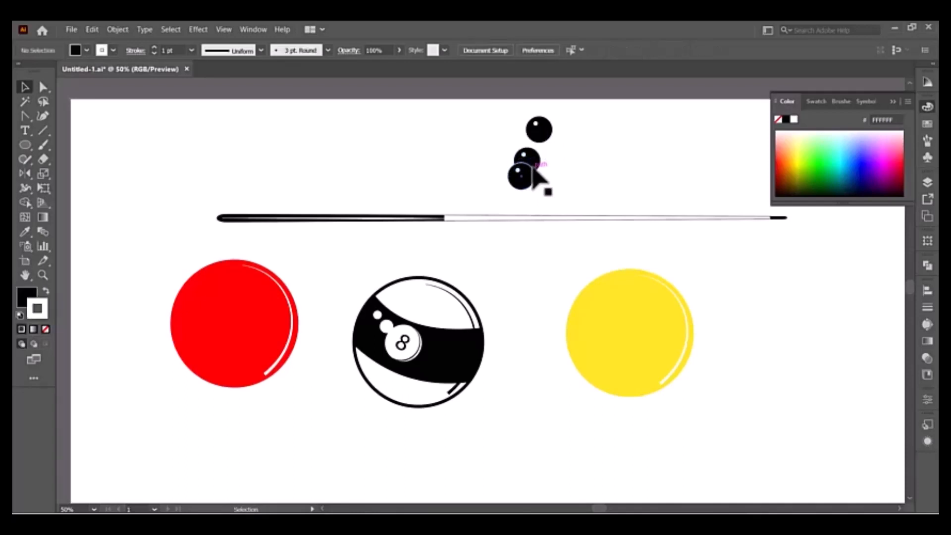
pyautogui.click(523, 177)
pyautogui.press('Delete')
pyautogui.click(528, 161)
pyautogui.press('Delete')
# Step: Try to build a diagonal chain of five small black balls by repeating an overlapping copy down and to the left
pyautogui.moveTo(549, 129); pyautogui.dragTo(585, 143)
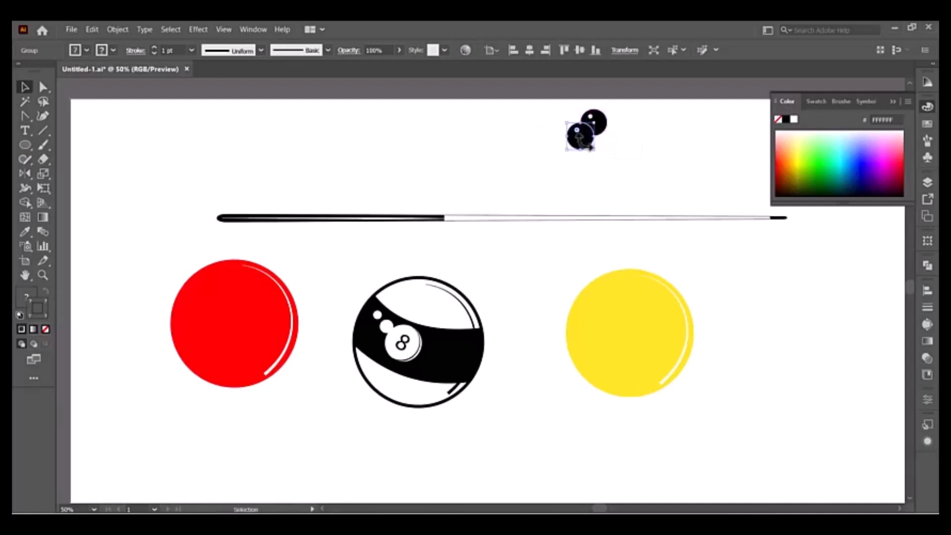
pyautogui.hotkey('ctrl', 'd')
pyautogui.hotkey('ctrl', 'd')
pyautogui.hotkey('ctrl', 'd')
pyautogui.click(622, 163)
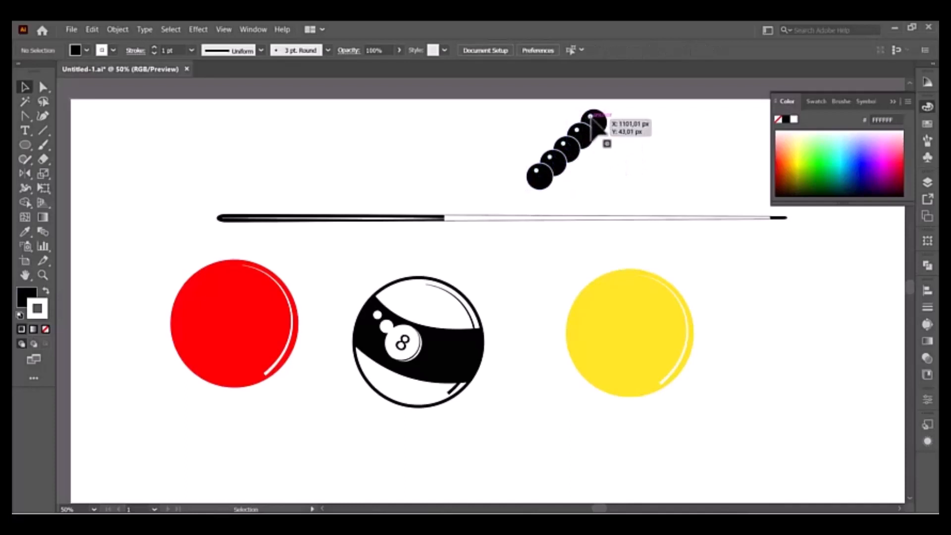
# Step: Try to form a V by adding a second descending chain of overlapping balls, and delete the surplus ball at its lower end
pyautogui.moveTo(591, 117); pyautogui.dragTo(507, 132)
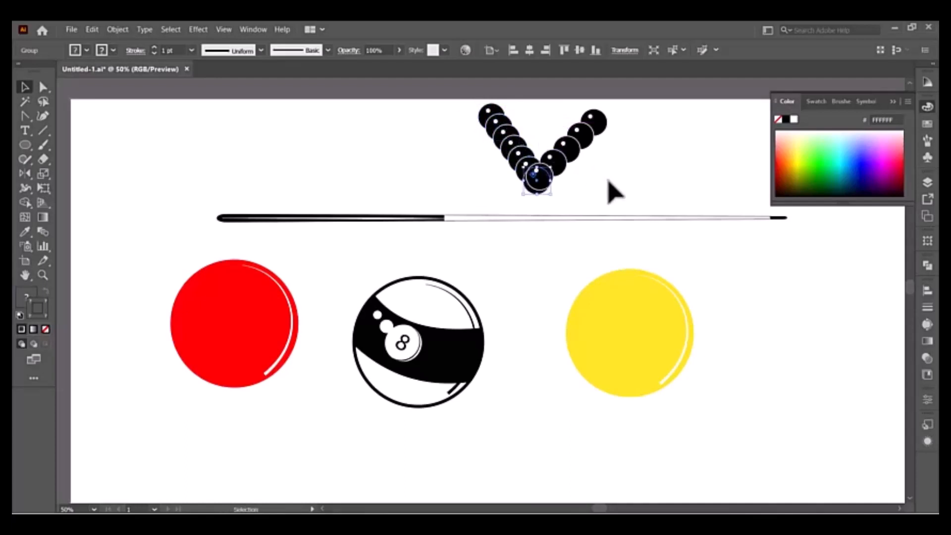
pyautogui.click(535, 202)
pyautogui.moveTo(536, 184); pyautogui.dragTo(532, 127)
pyautogui.press('Delete')
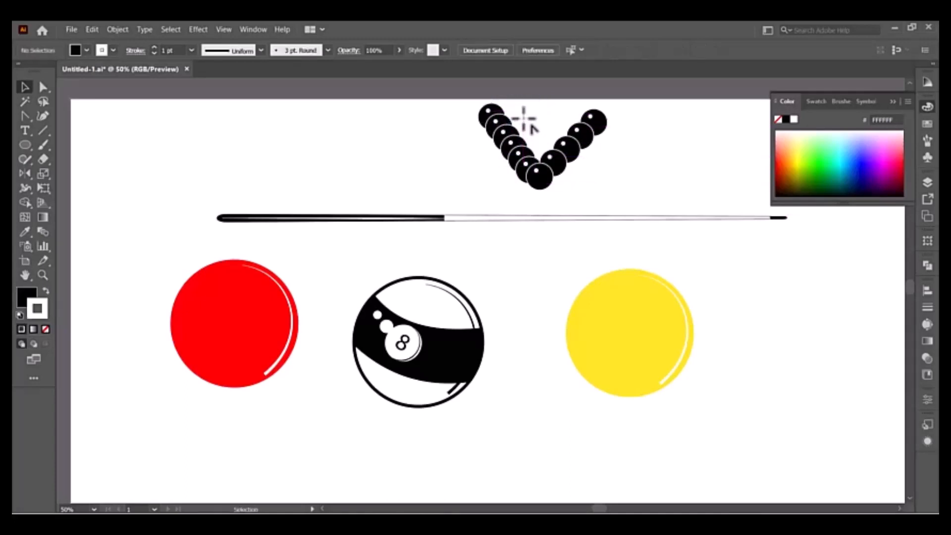
# Step: Try to close the V into a triangle by repeating an overlapping copy of its upper-left ball across the top
pyautogui.click(499, 117)
pyautogui.click(498, 110)
pyautogui.moveTo(498, 112); pyautogui.dragTo(531, 115)
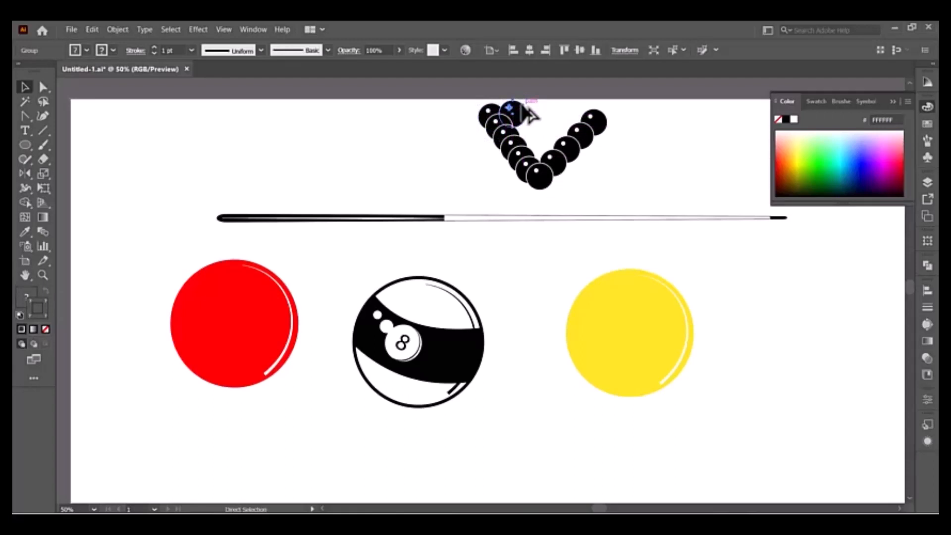
pyautogui.hotkey('ctrl', 'd')
pyautogui.hotkey('ctrl', 'd')
pyautogui.hotkey('ctrl', 'd')
pyautogui.scroll(1, 622, 144)
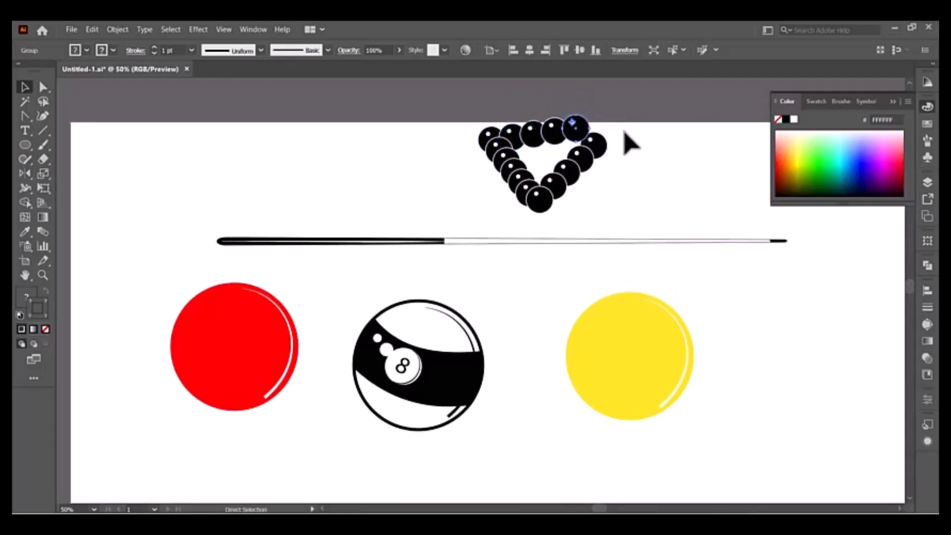
# Step: Redo the triangle's top row with slightly wider-spaced ball copies and bring the row level
pyautogui.moveTo(506, 141); pyautogui.dragTo(510, 145)
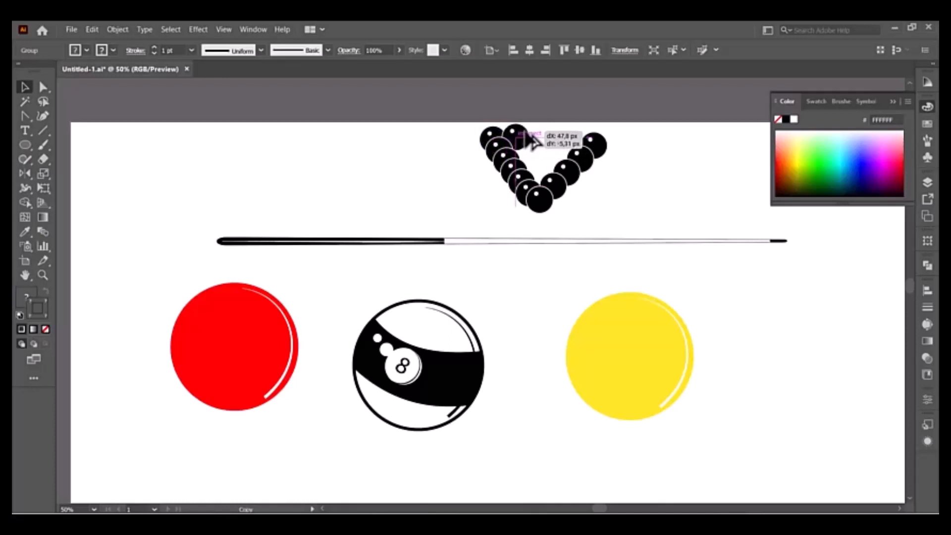
pyautogui.hotkey('ctrl', 'd')
pyautogui.hotkey('ctrl', 'd')
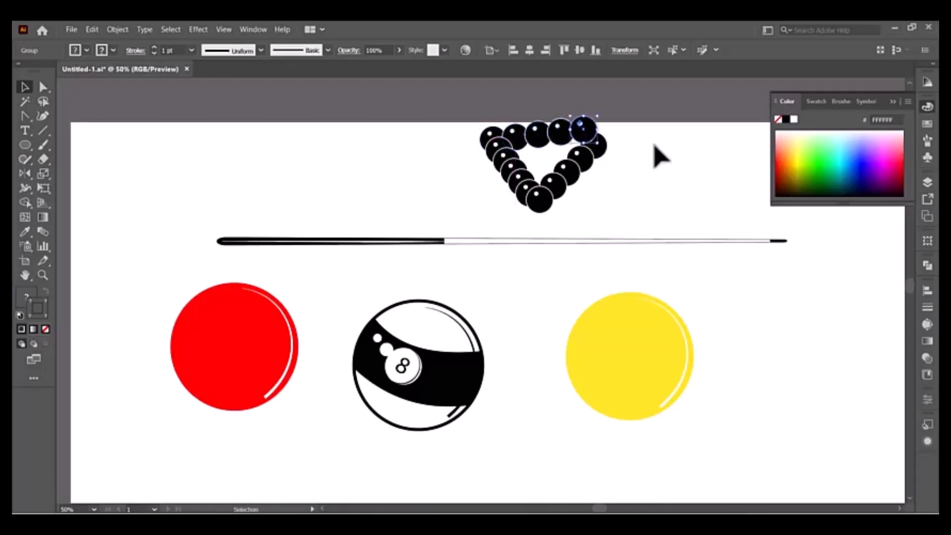
pyautogui.click(655, 143)
pyautogui.click(597, 135)
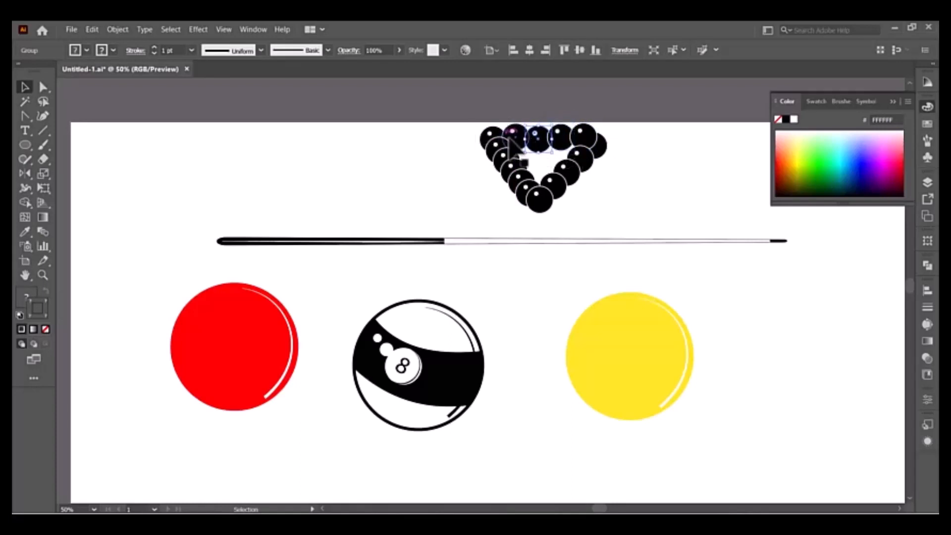
# Step: Try to fill the triangle's interior by moving the last ball of the top row inside it
pyautogui.click(660, 173)
pyautogui.moveTo(583, 153); pyautogui.dragTo(540, 167)
pyautogui.moveTo(540, 168)
pyautogui.mouseDown()
pyautogui.moveTo(571, 160)
pyautogui.moveTo(538, 164)
pyautogui.moveTo(547, 148)
pyautogui.moveTo(554, 166)
pyautogui.moveTo(540, 174)
pyautogui.mouseUp()
pyautogui.click(625, 187)
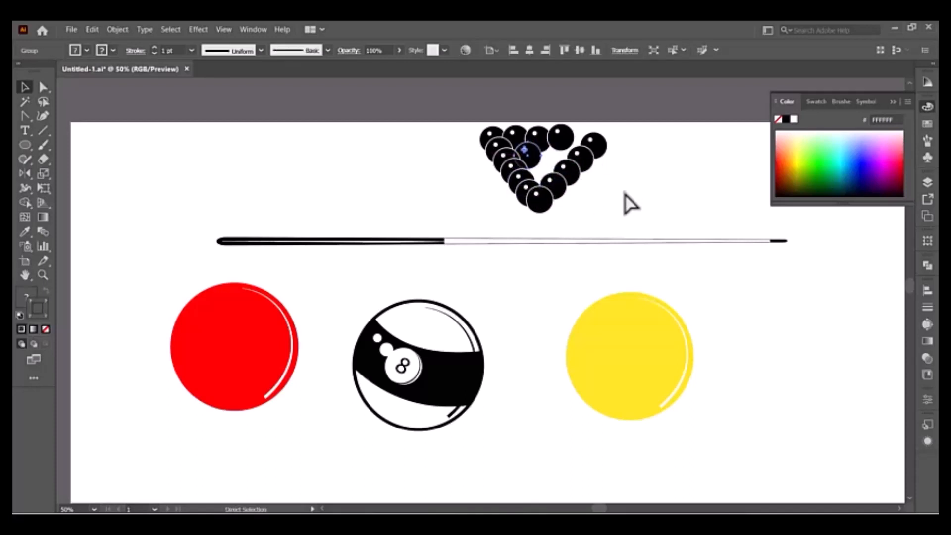
# Step: Delete the top row and the interior ball, keeping only the V-shaped chains
pyautogui.moveTo(595, 149)
pyautogui.mouseDown()
pyautogui.moveTo(587, 147)
pyautogui.moveTo(596, 155)
pyautogui.mouseUp()
pyautogui.hotkey('ctrl', 'shift', 'a')
pyautogui.click(520, 151)
pyautogui.press('Delete')
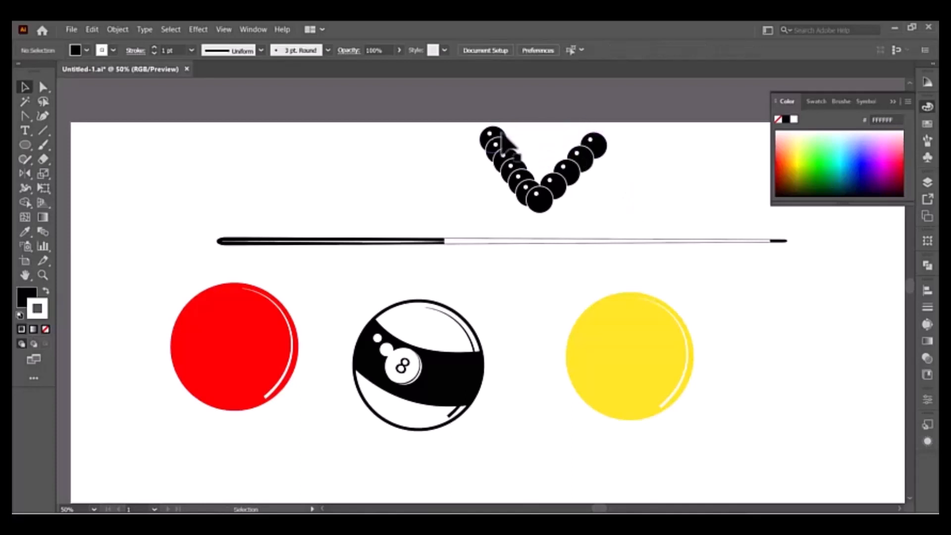
# Step: Undo the whole triangle attempt back to a single small black ball above the cue
pyautogui.hotkey('ctrl', 'z')
pyautogui.hotkey('ctrl', 'z')
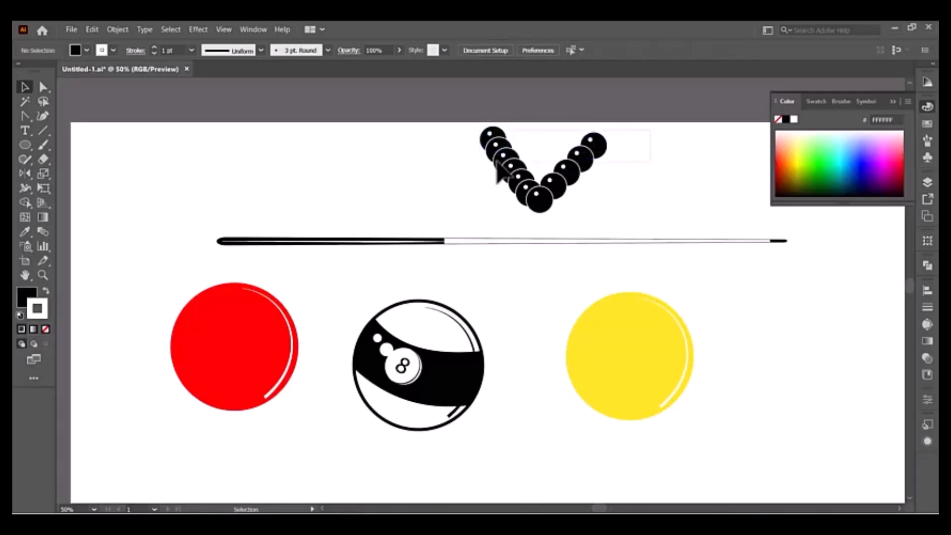
pyautogui.hotkey('ctrl', 'z')
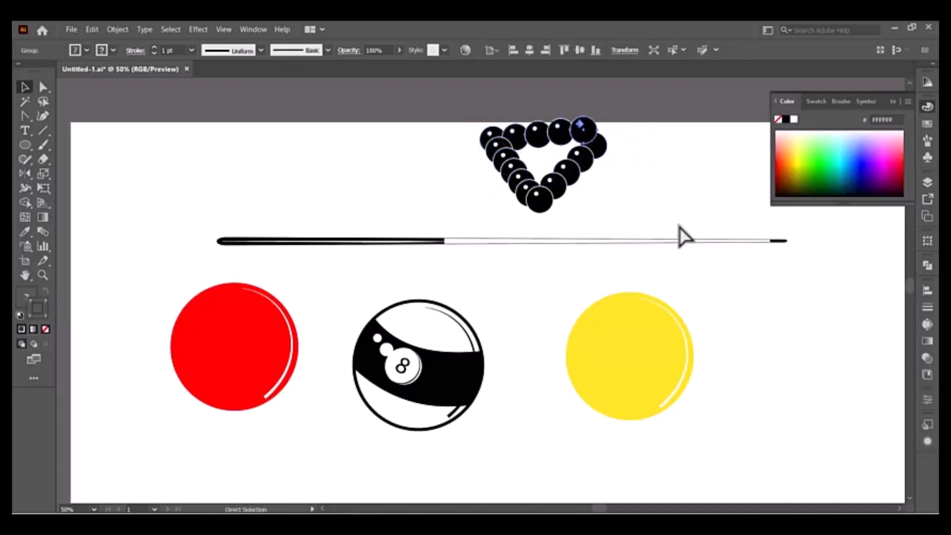
pyautogui.hotkey('ctrl', 'z')
pyautogui.hotkey('ctrl', 'z')
pyautogui.hotkey('ctrl', 'z')
pyautogui.hotkey('ctrl', 'z')
pyautogui.hotkey('ctrl', 'z')
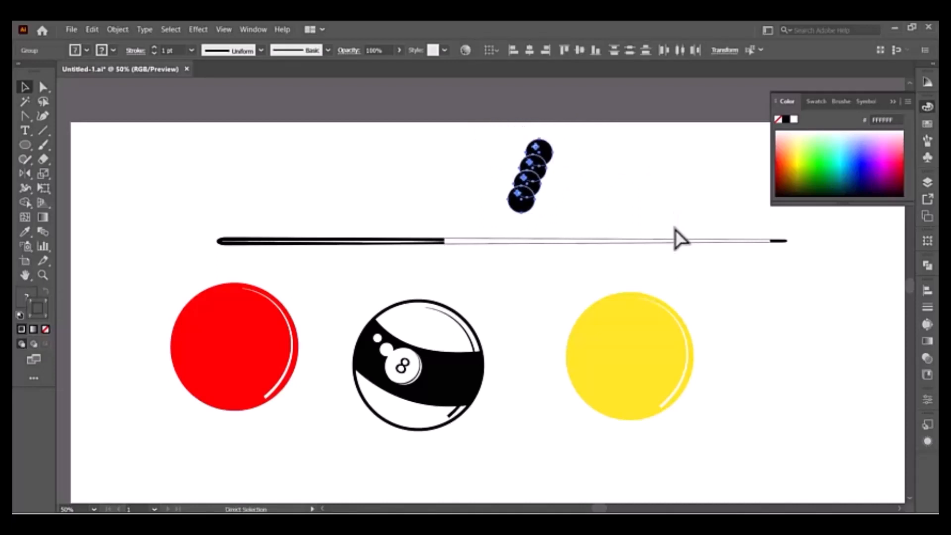
pyautogui.hotkey('ctrl', 'z')
pyautogui.click(648, 202)
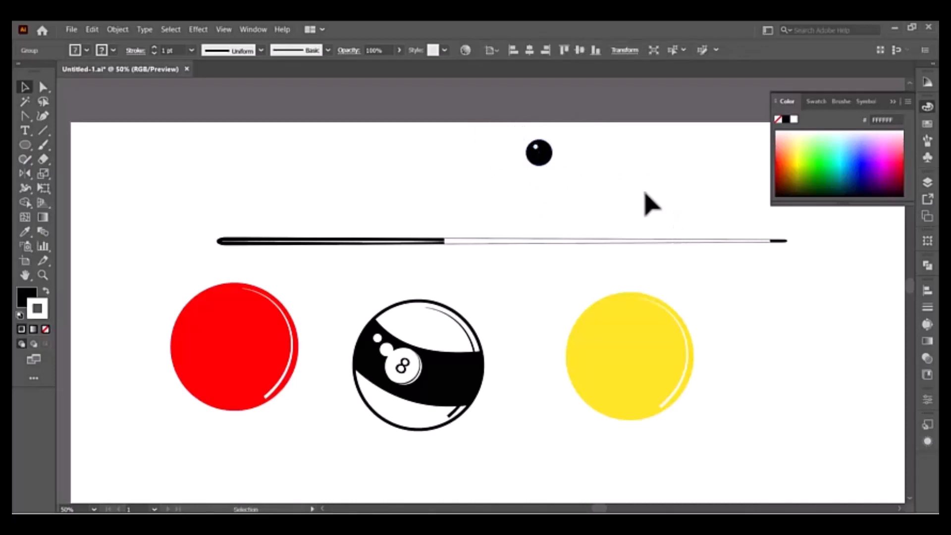
# Step: Place one small black ball near the artboard's upper edge and a copy diagonally below it, and make a blend between them
pyautogui.click(539, 164)
pyautogui.moveTo(542, 174); pyautogui.dragTo(582, 226)
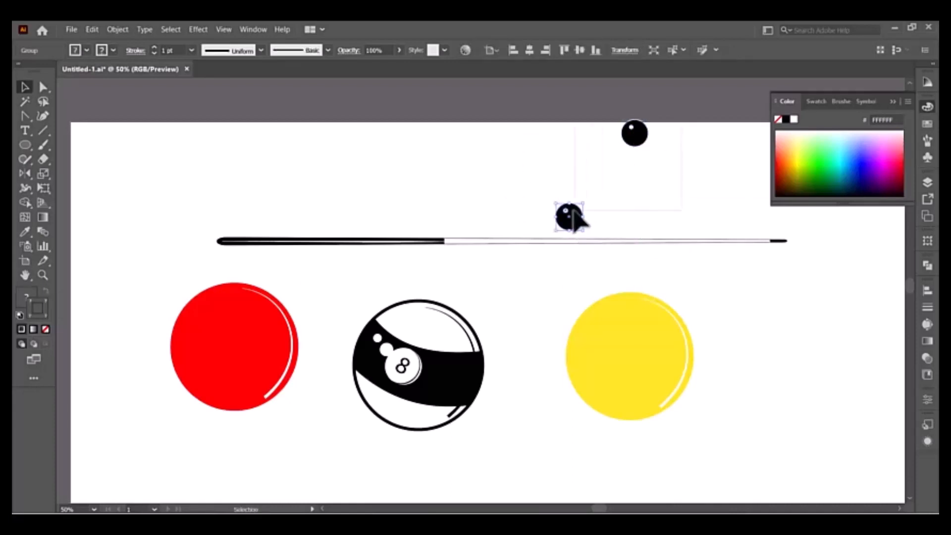
pyautogui.keyDown('shift'); pyautogui.click(632, 133); pyautogui.keyUp('shift')
pyautogui.click(111, 29)
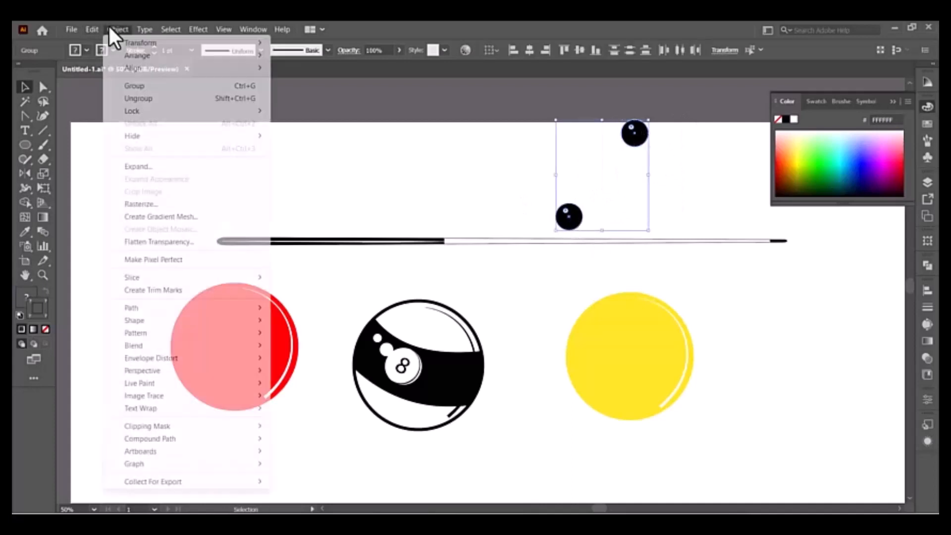
pyautogui.moveTo(247, 346)
pyautogui.click(297, 345)
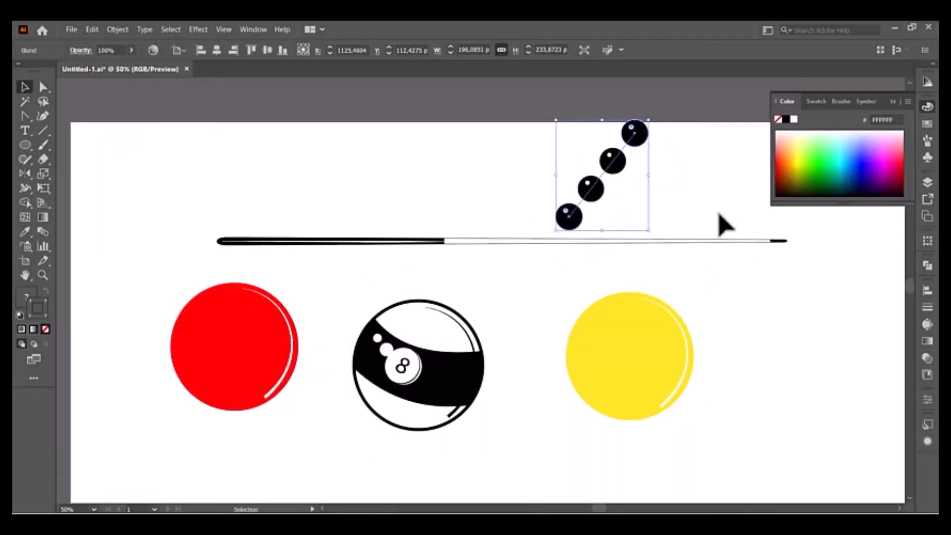
# Step: Set the blend's spacing to Specified Steps with four in-between balls, so the chain overlaps
pyautogui.click(117, 29)
pyautogui.moveTo(190, 346)
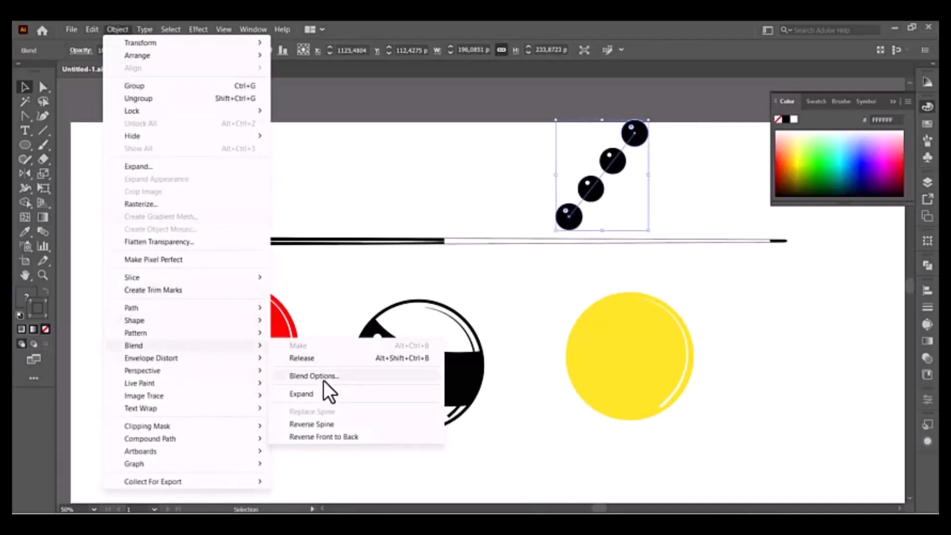
pyautogui.click(335, 376)
pyautogui.click(154, 165)
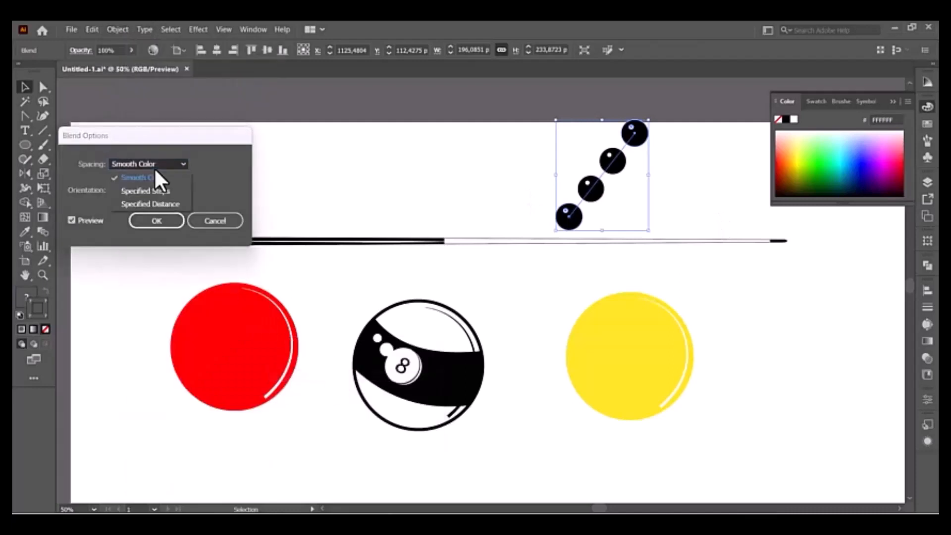
pyautogui.click(144, 192)
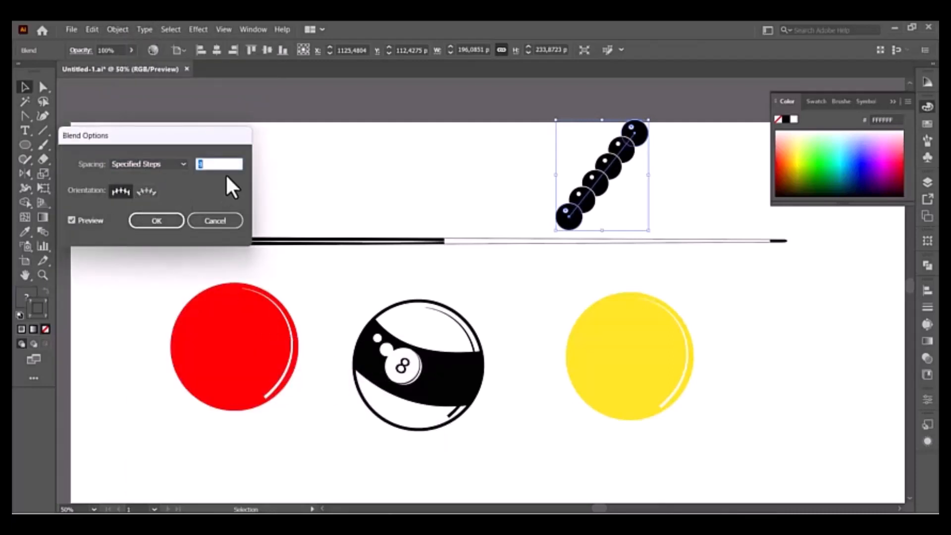
pyautogui.click(177, 224)
pyautogui.click(321, 219)
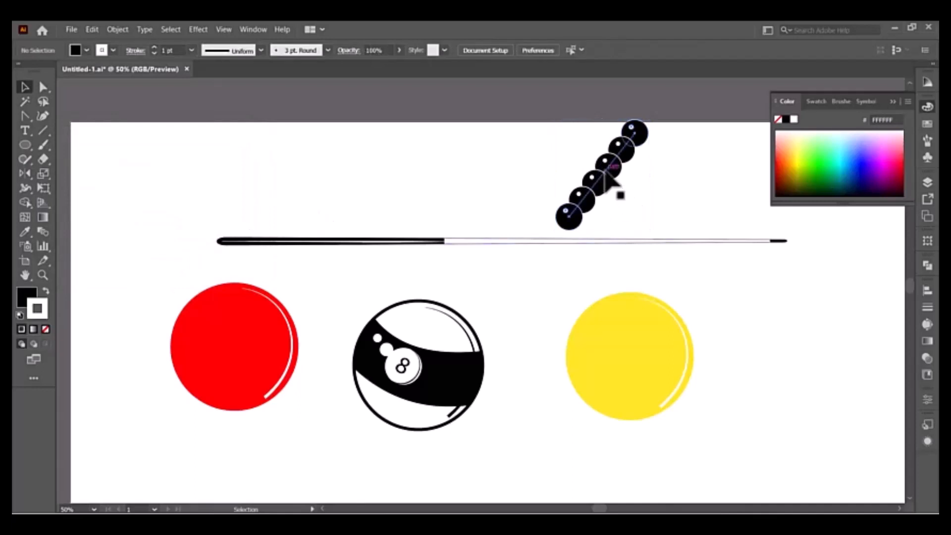
# Step: Draw a straight line from the chain's lowest ball up and to the left, ending at the artboard's upper edge
pyautogui.click(605, 174)
pyautogui.click(491, 173)
pyautogui.click(43, 130)
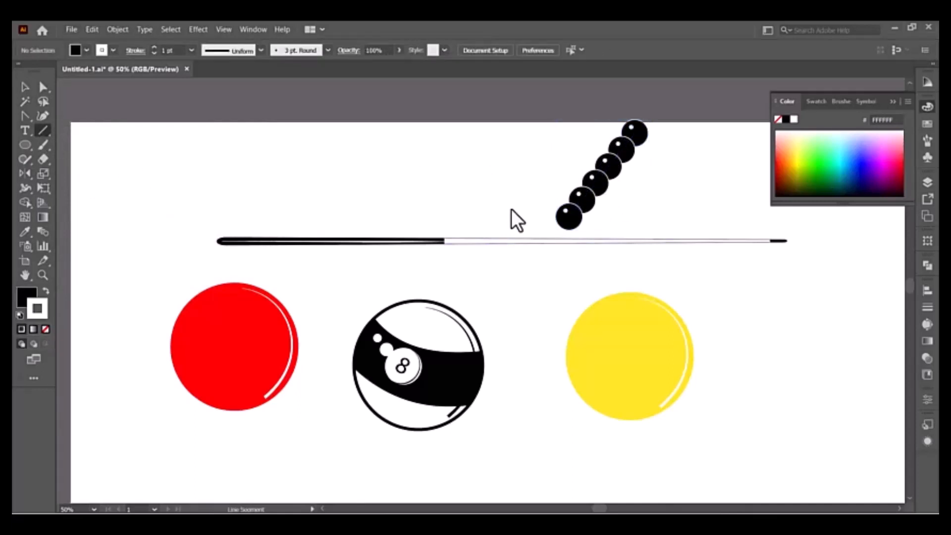
pyautogui.moveTo(567, 218); pyautogui.dragTo(526, 123)
pyautogui.click(495, 148)
pyautogui.click(524, 306)
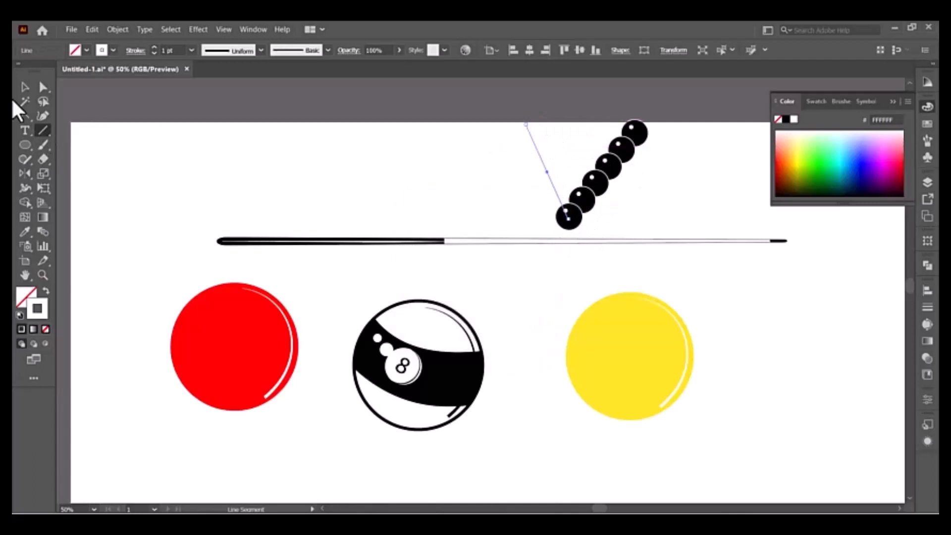
# Step: Replace the ball blend's spine with the drawn line
pyautogui.click(25, 87)
pyautogui.click(427, 157)
pyautogui.moveTo(505, 206); pyautogui.dragTo(550, 164)
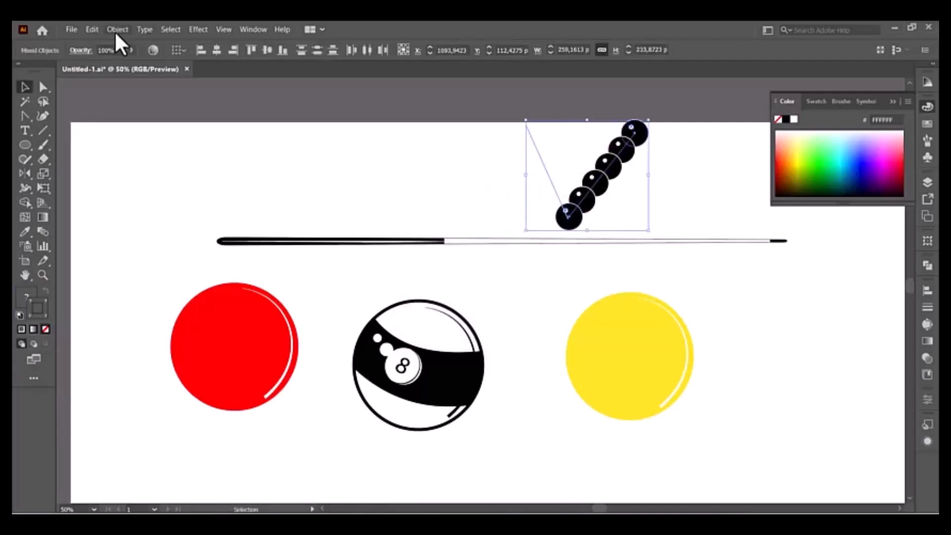
pyautogui.click(117, 30)
pyautogui.moveTo(193, 355)
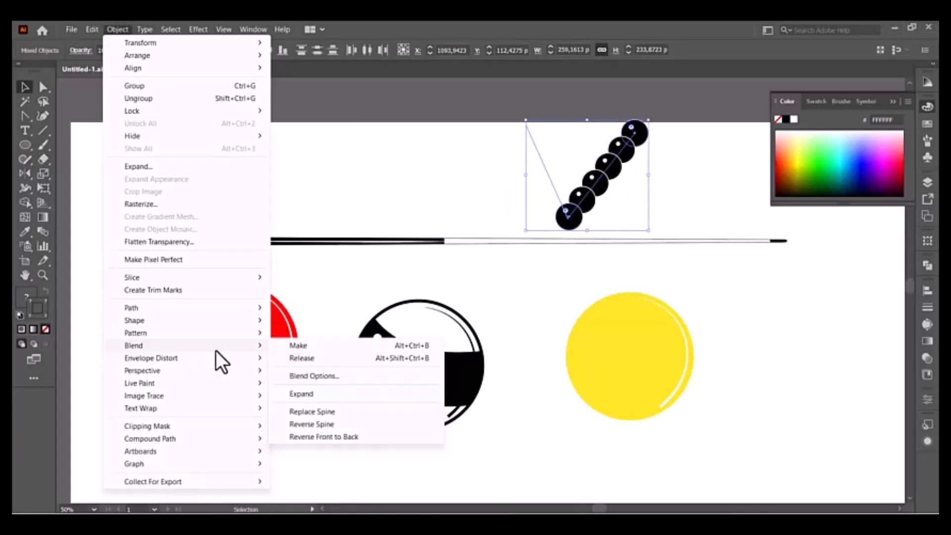
pyautogui.click(342, 412)
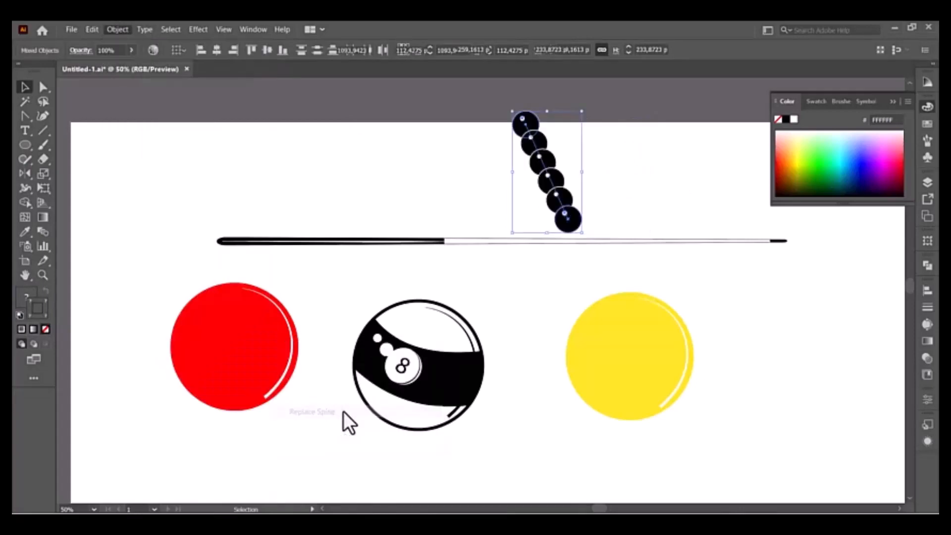
# Step: Move the ball chain above the cue's dark handle and place a duplicate chain beside it
pyautogui.click(604, 208)
pyautogui.moveTo(547, 178); pyautogui.dragTo(305, 189)
pyautogui.click(475, 181)
pyautogui.click(397, 193)
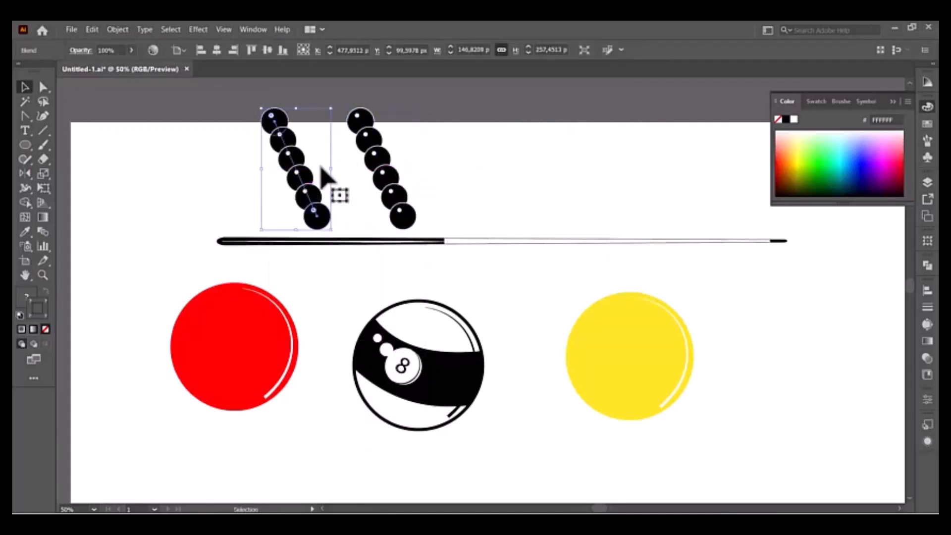
pyautogui.click(43, 130)
pyautogui.moveTo(452, 184); pyautogui.dragTo(454, 120)
pyautogui.hotkey('ctrl', 'z')
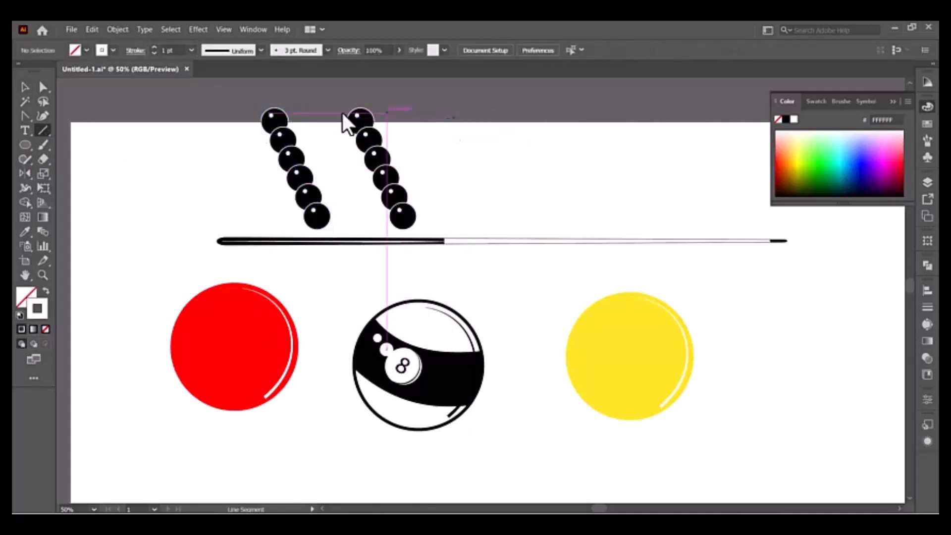
# Step: Mirror the leftmost ball chain and position it against the other chain so their lowest balls meet in a V
pyautogui.click(25, 88)
pyautogui.click(315, 214)
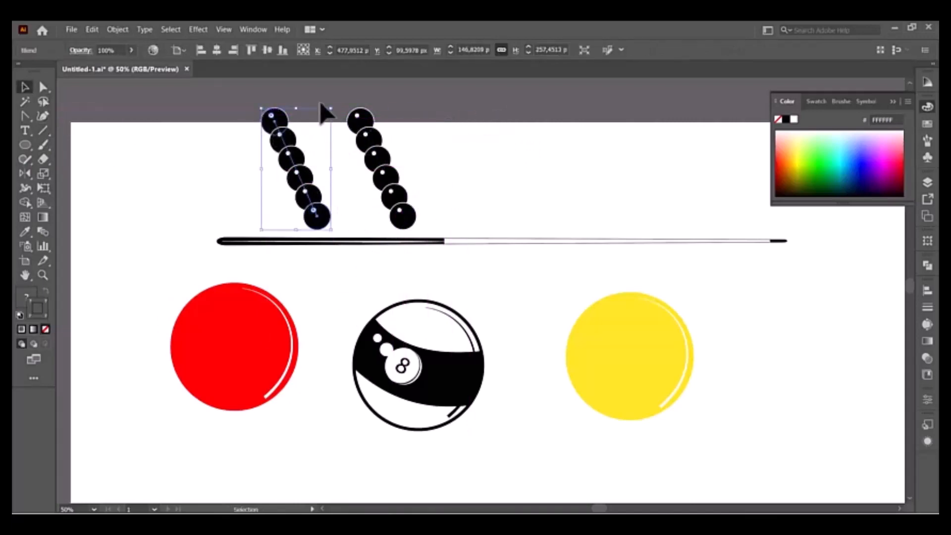
pyautogui.moveTo(273, 169); pyautogui.dragTo(449, 174)
pyautogui.scroll(2, 471, 199)
pyautogui.click(504, 206)
pyautogui.click(362, 165)
pyautogui.click(503, 216)
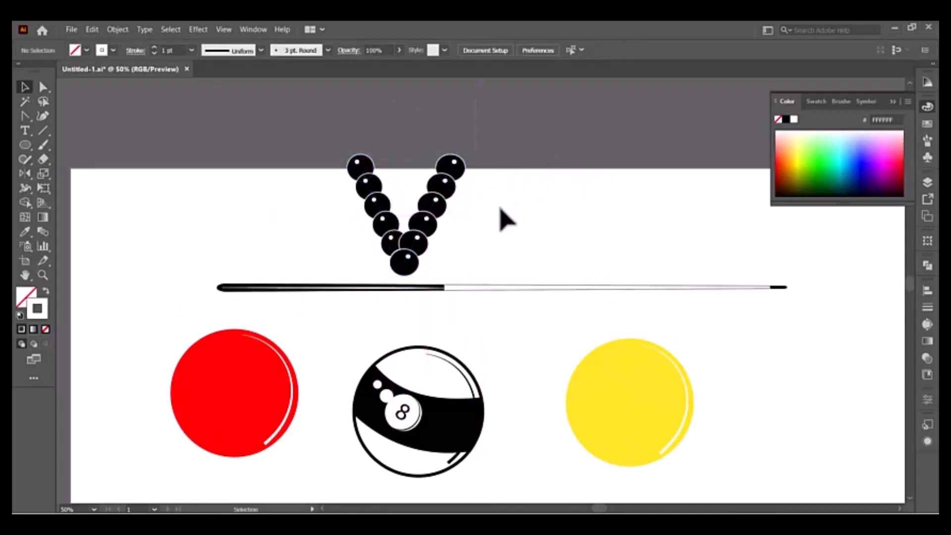
# Step: Try to place the V's left ball chain farther to the right, and undo the change
pyautogui.click(366, 170)
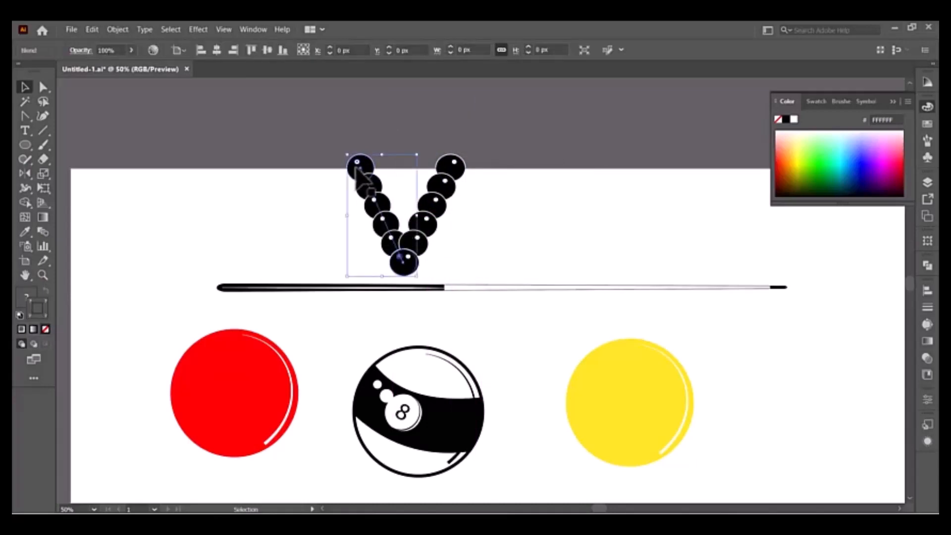
pyautogui.moveTo(367, 171); pyautogui.dragTo(603, 193)
pyautogui.hotkey('ctrl', 'z')
pyautogui.hotkey('ctrl', 'z')
pyautogui.click(599, 187)
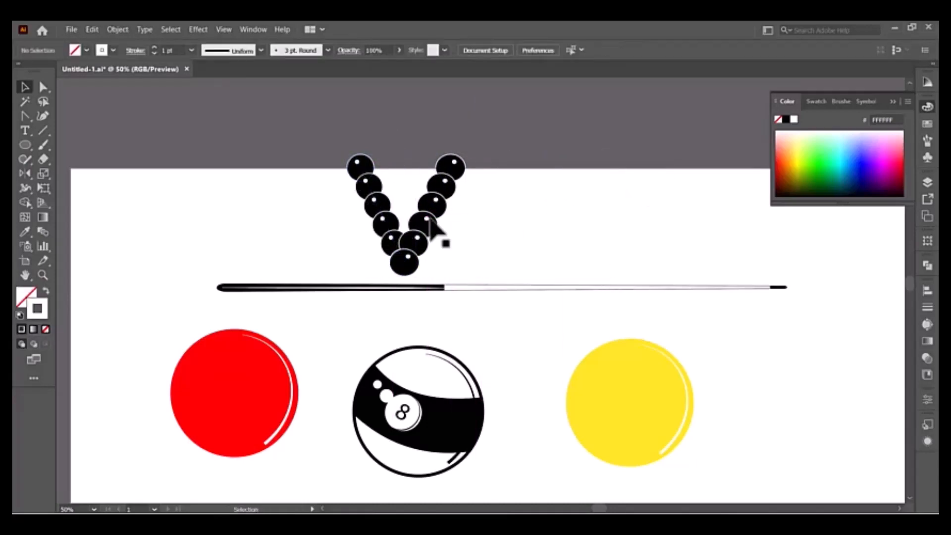
# Step: Expand the two ball-chain blends forming the V and ungroup them into separate balls
pyautogui.click(431, 219)
pyautogui.keyDown('shift'); pyautogui.click(376, 200); pyautogui.keyUp('shift')
pyautogui.click(117, 30)
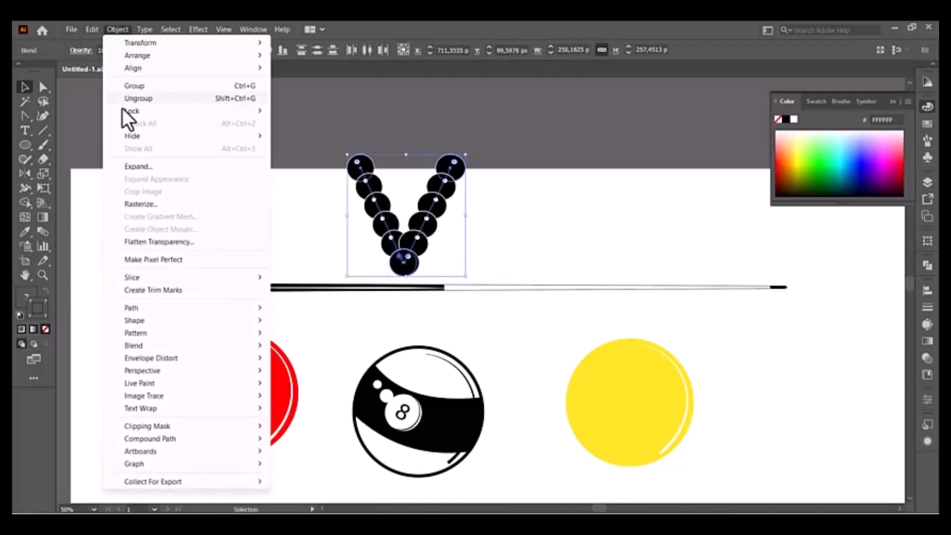
pyautogui.click(170, 205)
pyautogui.press('Escape')
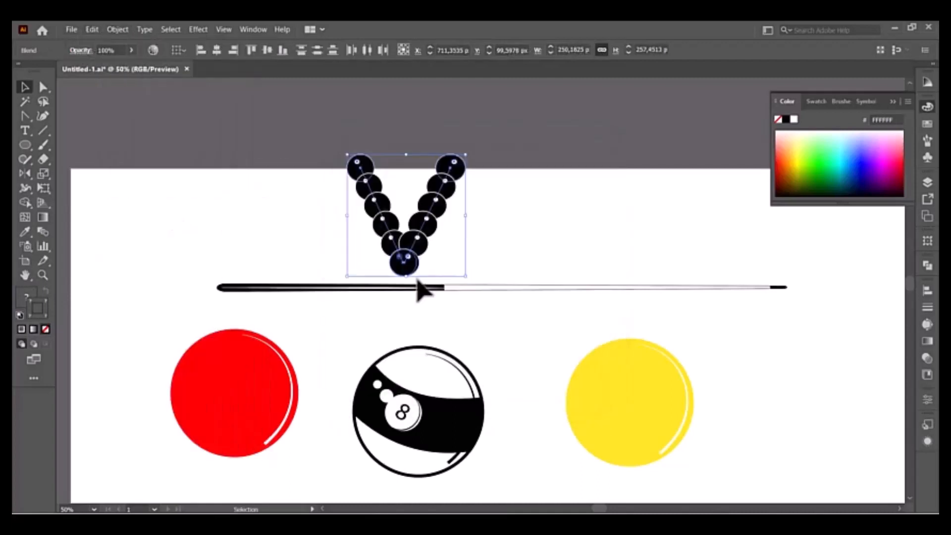
pyautogui.click(117, 31)
pyautogui.click(232, 338)
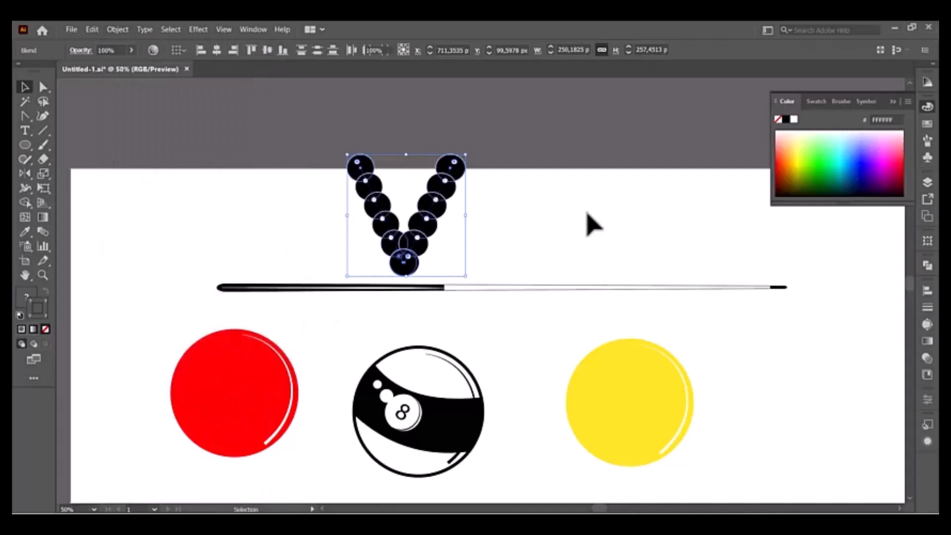
pyautogui.click(491, 273)
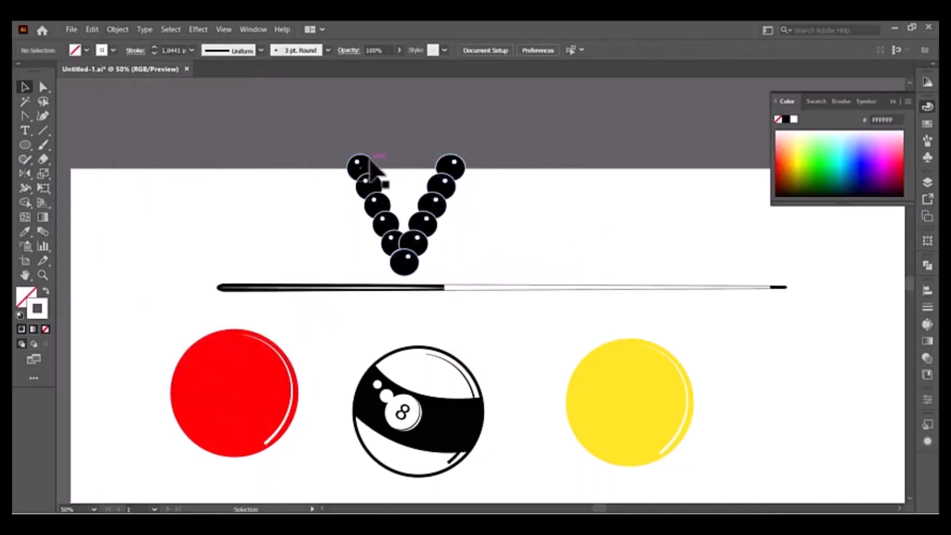
pyautogui.rightClick(382, 161)
pyautogui.click(512, 223)
# Step: Blend the V's two uppermost balls into a horizontal top row
pyautogui.click(458, 166)
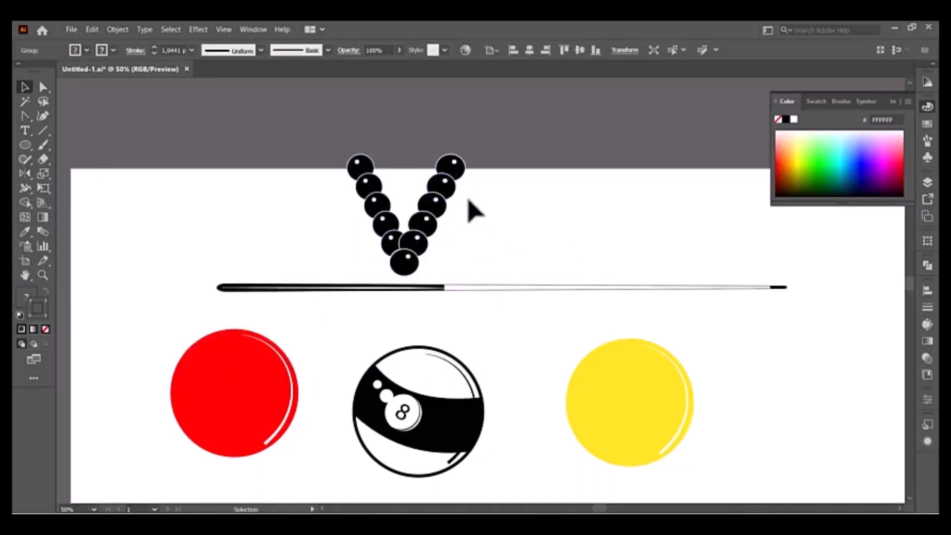
pyautogui.keyDown('shift'); pyautogui.click(365, 158); pyautogui.keyUp('shift')
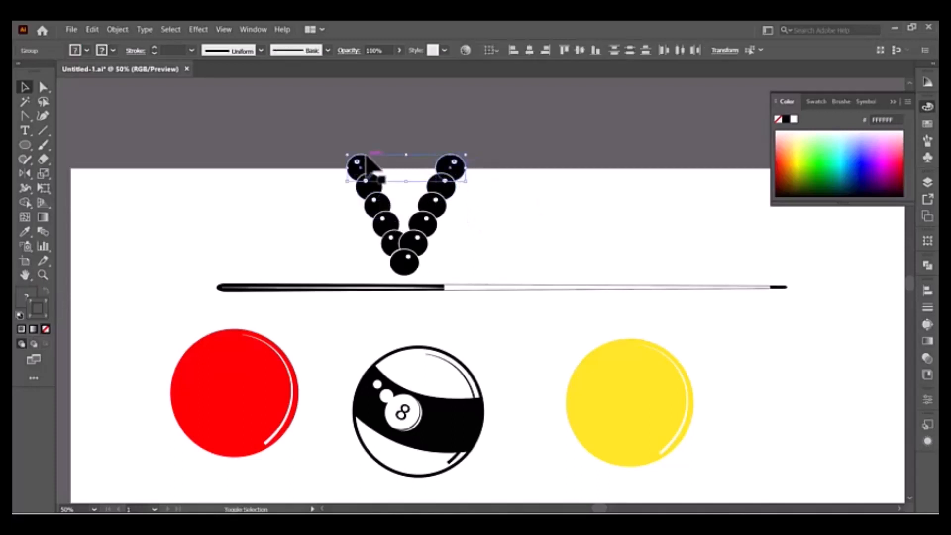
pyautogui.click(118, 30)
pyautogui.click(291, 346)
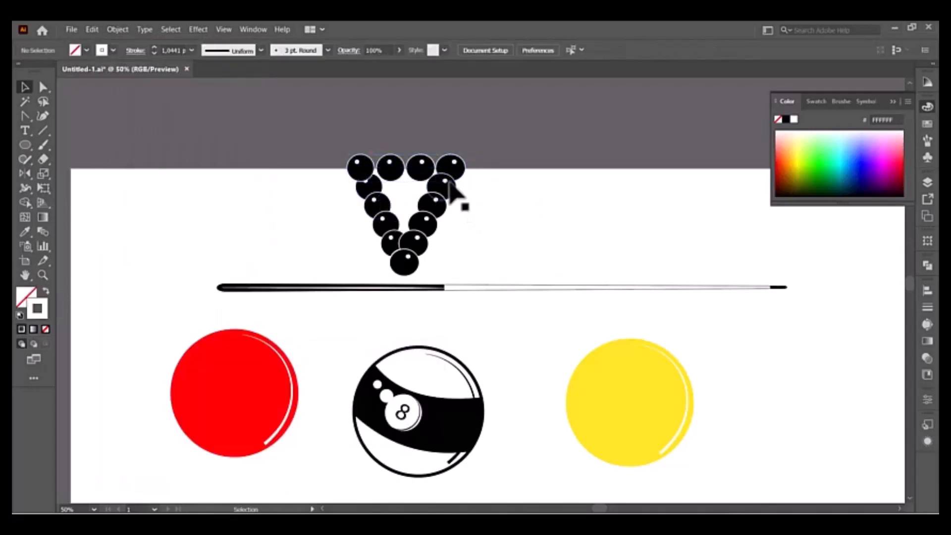
# Step: Set the top row's blend spacing to Specified Steps with a value of 3
pyautogui.click(117, 29)
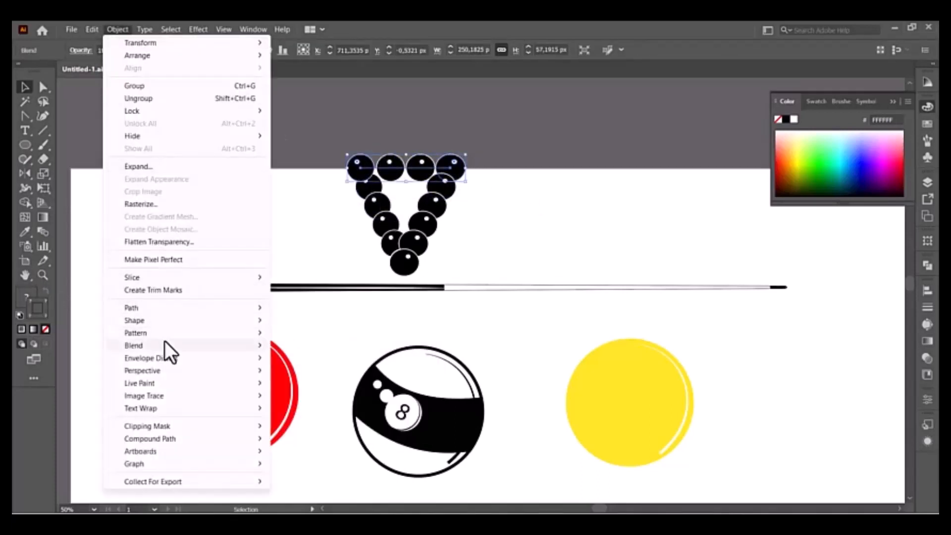
pyautogui.moveTo(165, 345)
pyautogui.click(341, 375)
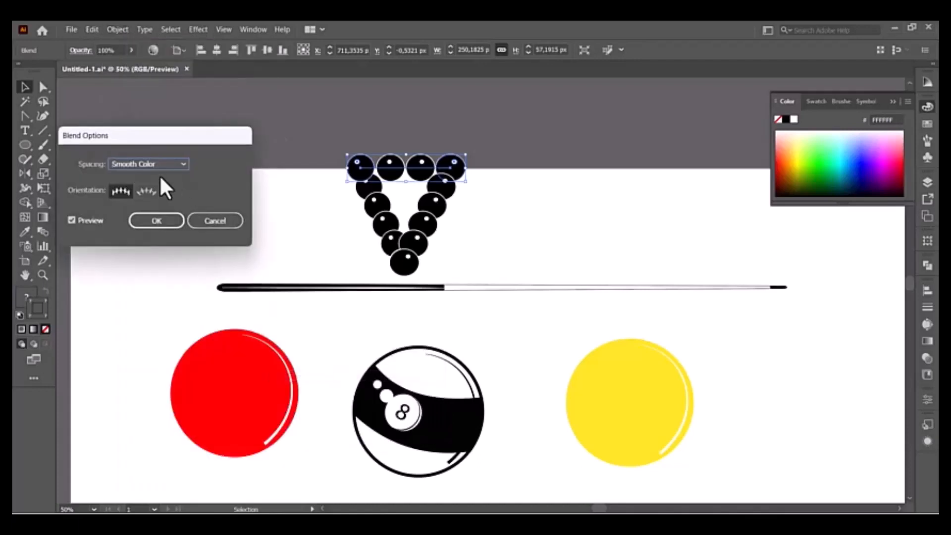
pyautogui.click(154, 165)
pyautogui.click(146, 189)
pyautogui.write('3')
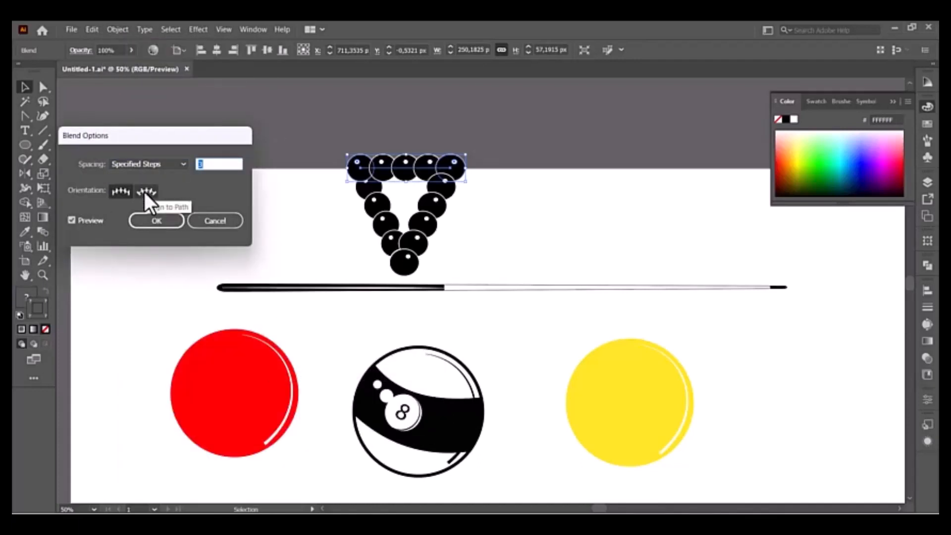
pyautogui.click(171, 220)
# Step: Blend the two outer balls of the second row to fill the gap between them
pyautogui.click(356, 182)
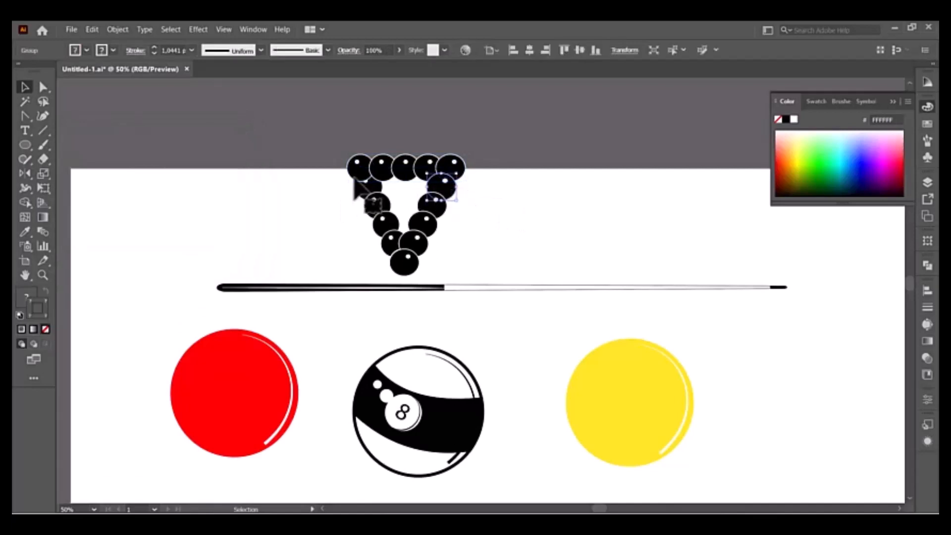
pyautogui.click(111, 29)
pyautogui.moveTo(270, 345)
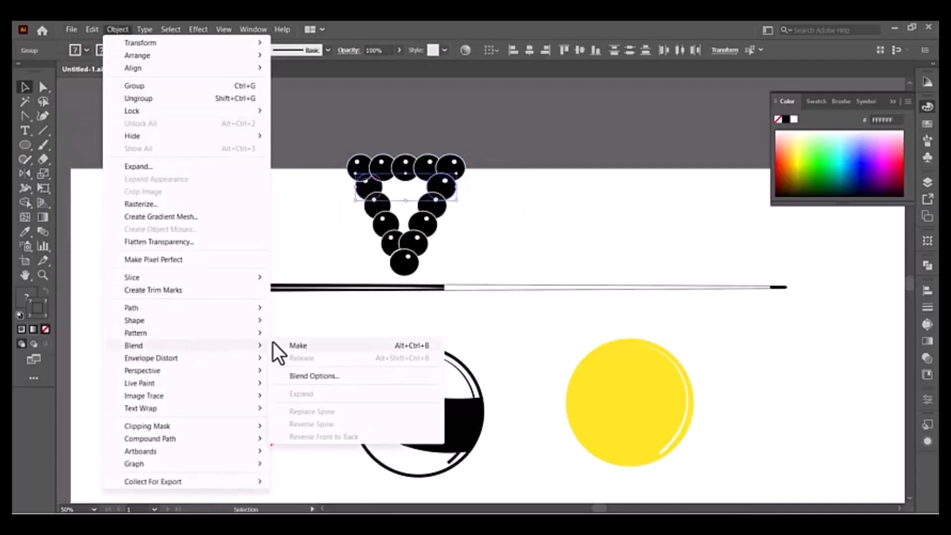
pyautogui.click(320, 347)
# Step: Fill the third row by blending its left and right outer balls
pyautogui.click(435, 207)
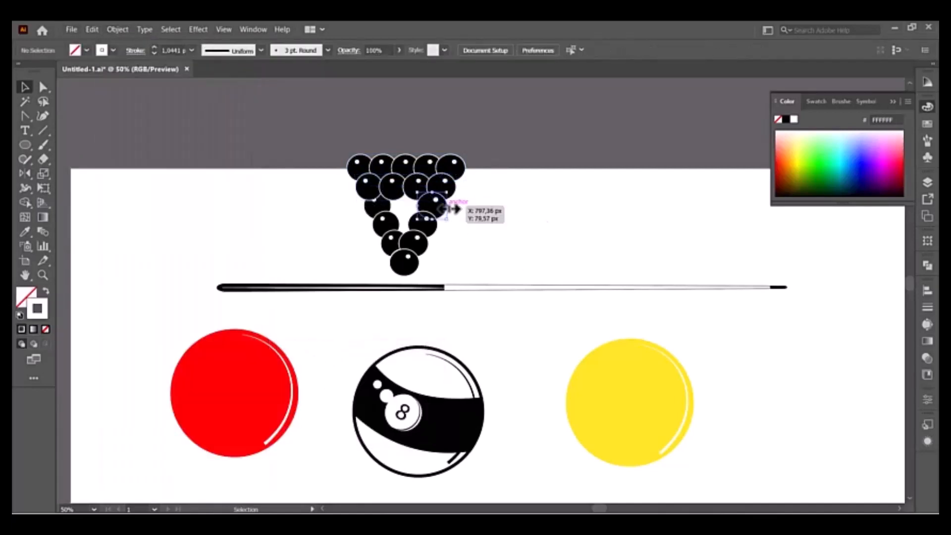
pyautogui.click(122, 29)
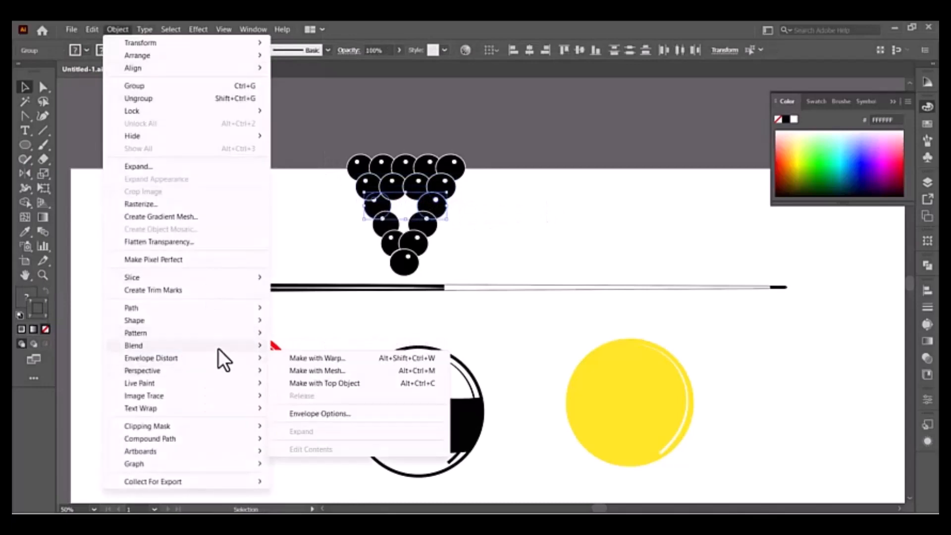
pyautogui.moveTo(227, 346)
pyautogui.click(299, 346)
pyautogui.click(453, 245)
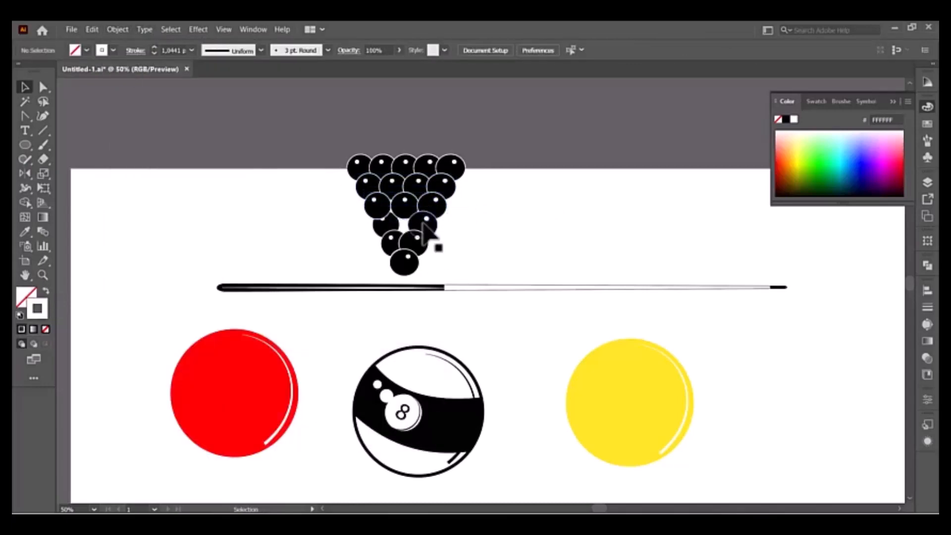
# Step: Fill the fourth row with a blend between its two outer balls
pyautogui.click(389, 225)
pyautogui.click(118, 29)
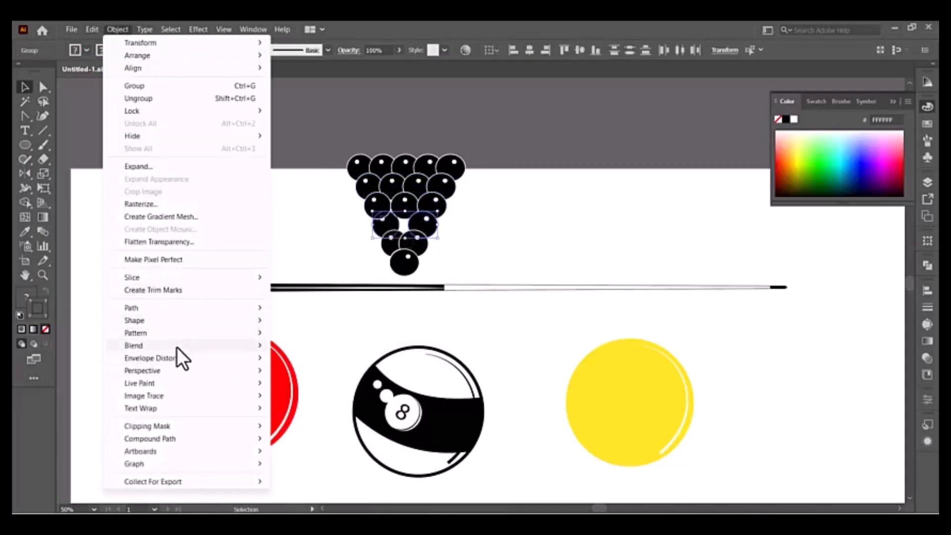
pyautogui.moveTo(177, 347)
pyautogui.click(323, 346)
pyautogui.click(446, 246)
# Step: Try to blend the fifth row's balls, and undo the attempt
pyautogui.click(419, 245)
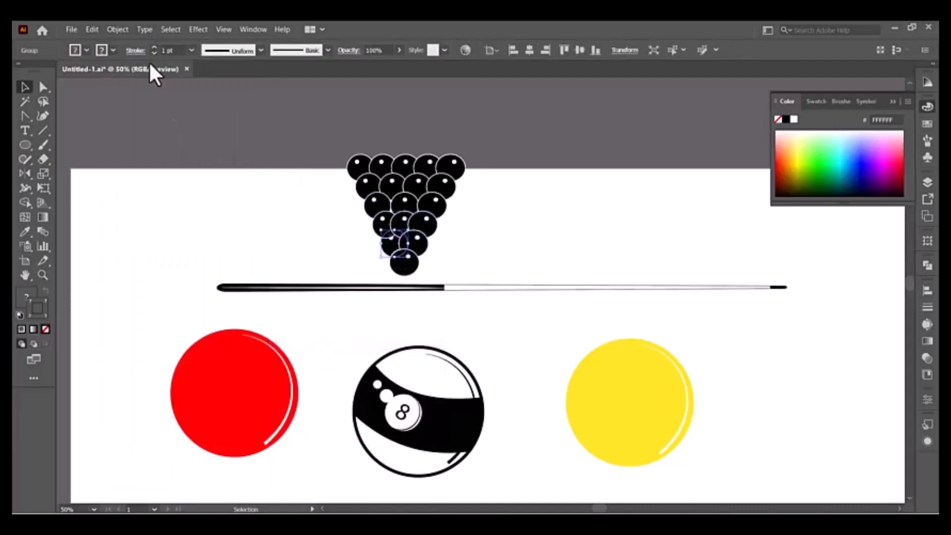
pyautogui.click(120, 29)
pyautogui.moveTo(191, 343)
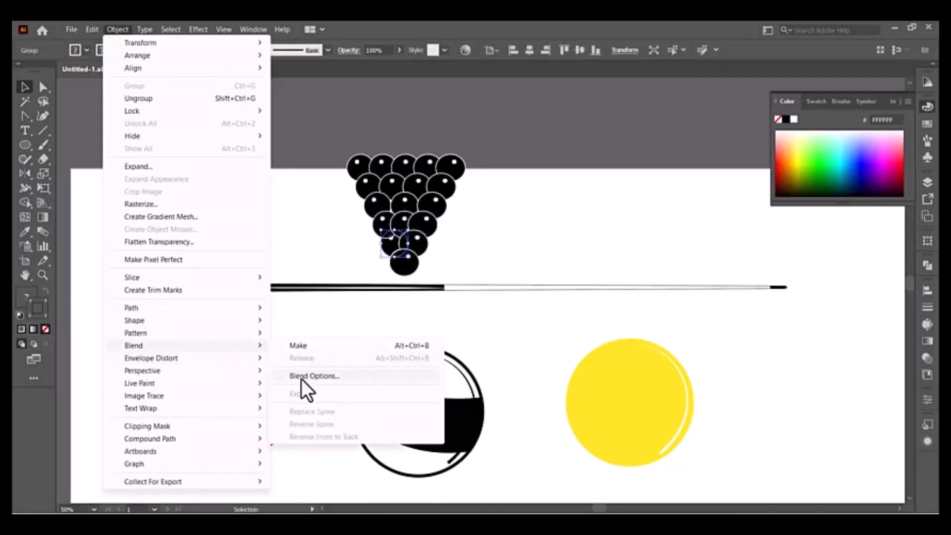
pyautogui.click(308, 376)
pyautogui.press('Return')
pyautogui.click(117, 29)
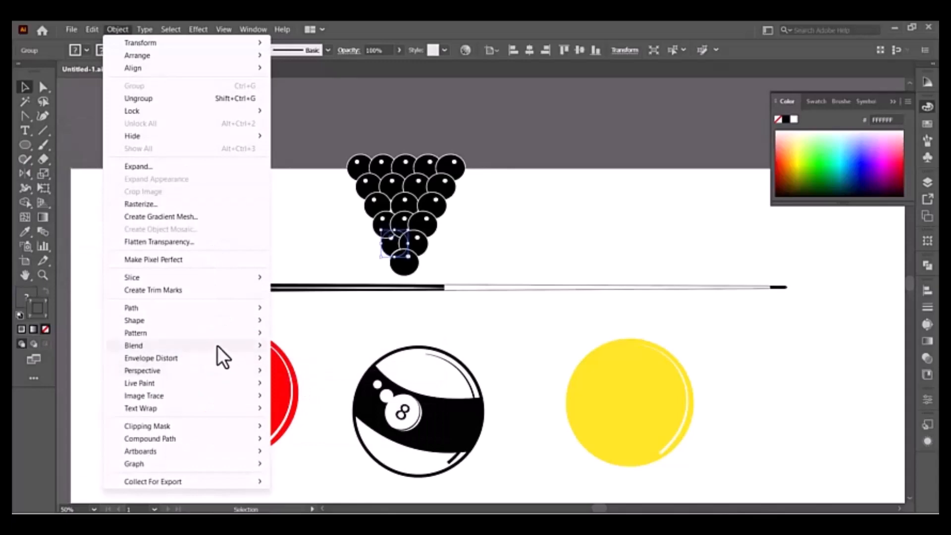
pyautogui.click(314, 348)
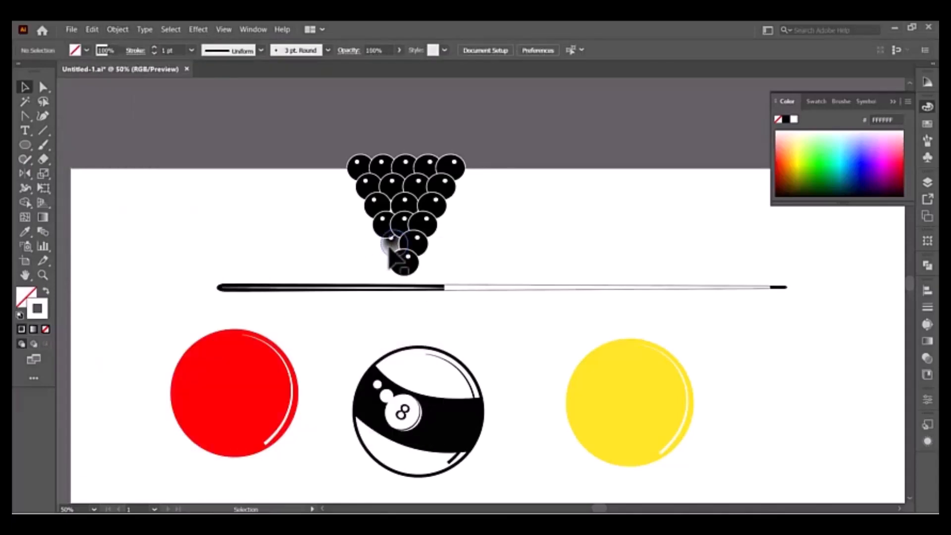
pyautogui.hotkey('ctrl', 'z')
pyautogui.hotkey('ctrl', 'z')
pyautogui.click(486, 237)
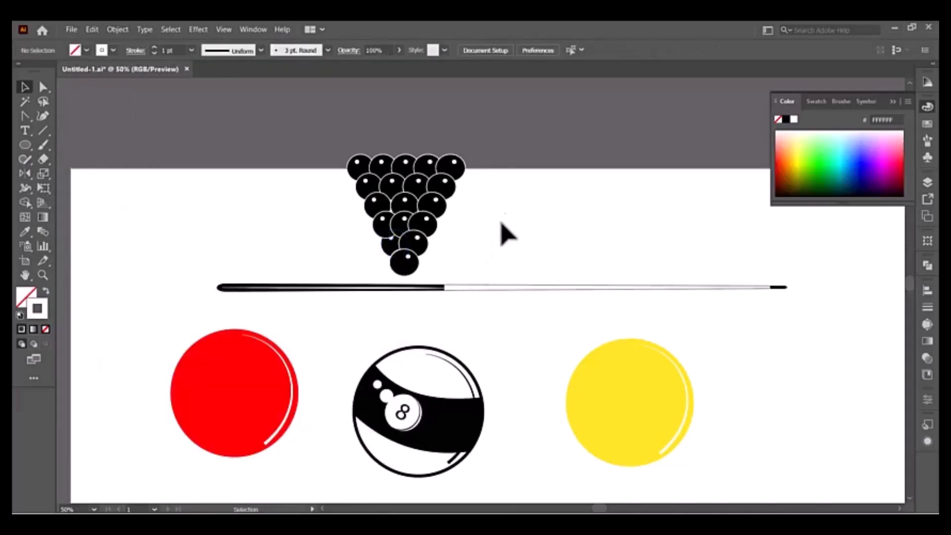
# Step: Bring the fifth row's left ball to the front, followed by the rack's lowest ball
pyautogui.rightClick(394, 251)
pyautogui.moveTo(493, 397)
pyautogui.click(564, 395)
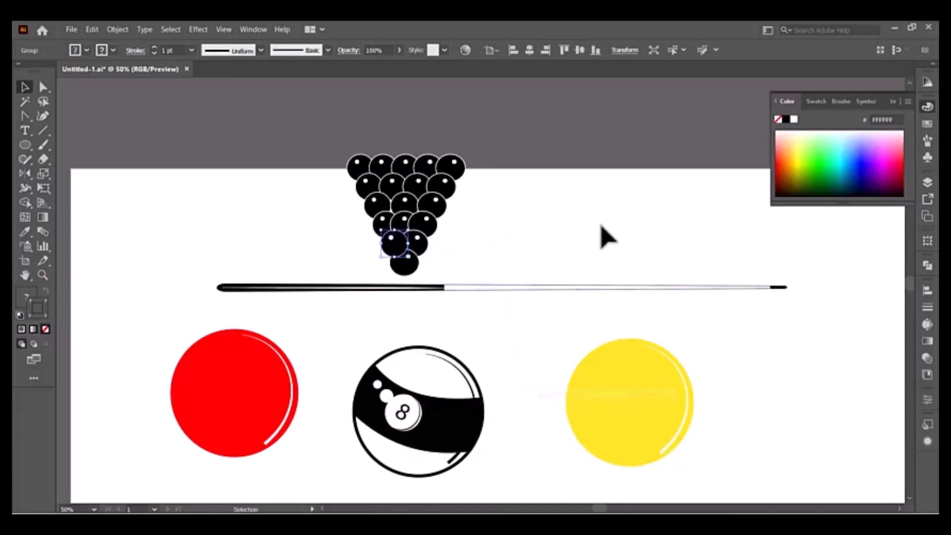
pyautogui.click(599, 225)
pyautogui.click(408, 263)
pyautogui.rightClick(408, 265)
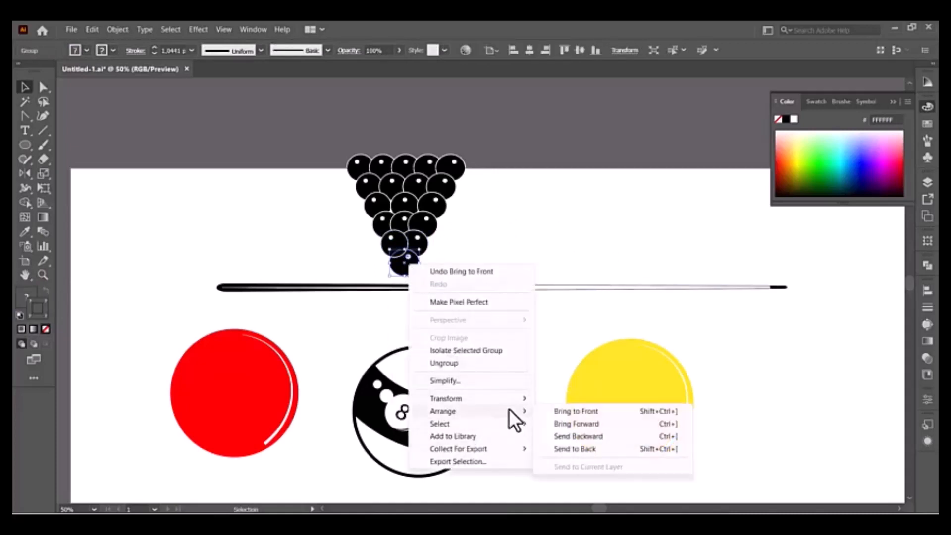
pyautogui.click(570, 410)
pyautogui.click(582, 276)
# Step: Bring the second, third and fourth ball rows to the front
pyautogui.click(382, 213)
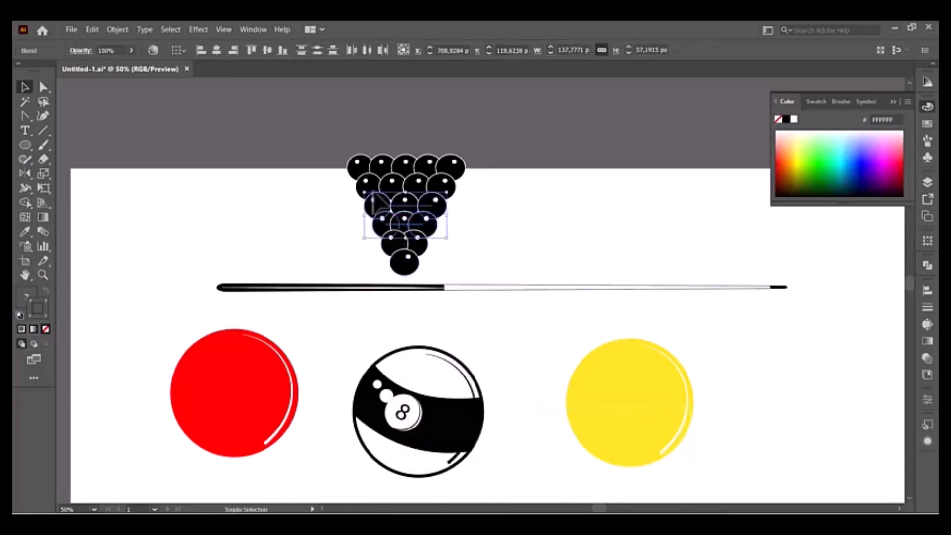
pyautogui.rightClick(357, 167)
pyautogui.click(515, 272)
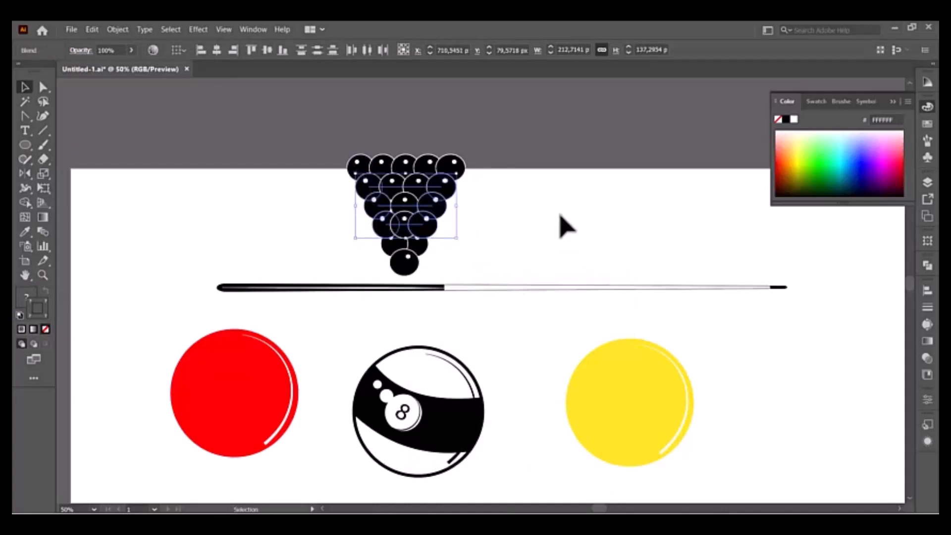
pyautogui.click(560, 223)
# Step: Restack the fifth row's left ball and the lowest ball at the front, with the lowest ball on top
pyautogui.rightClick(402, 247)
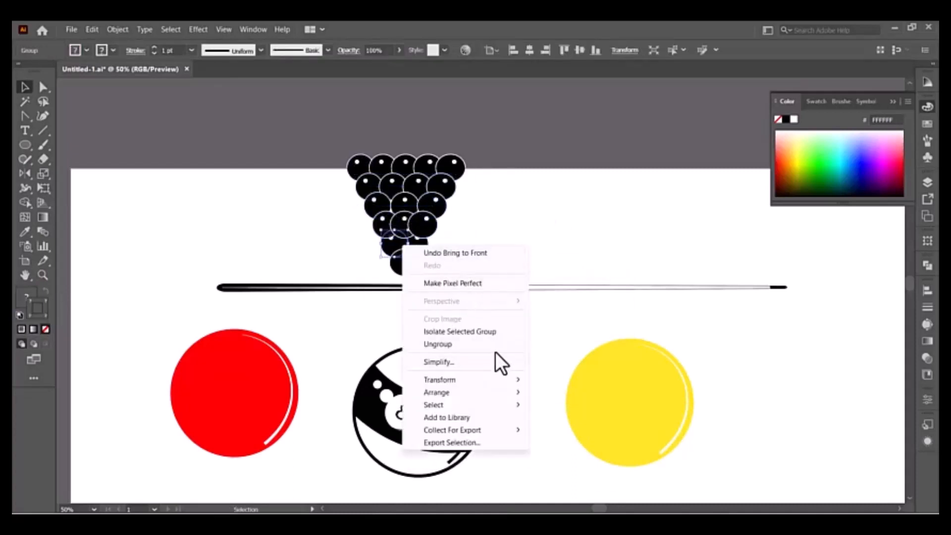
pyautogui.click(565, 389)
pyautogui.click(567, 270)
pyautogui.click(405, 257)
pyautogui.rightClick(415, 261)
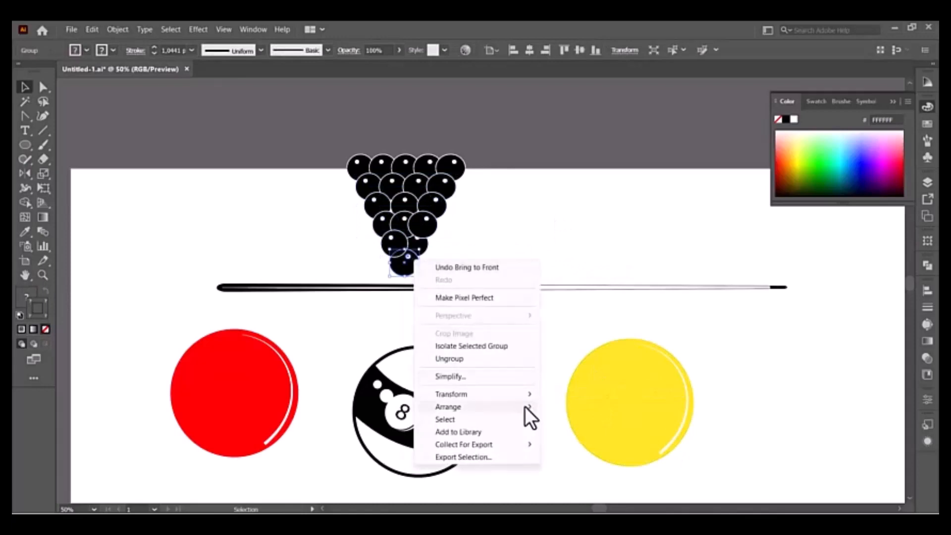
pyautogui.click(558, 403)
# Step: Bring both fifth-row balls and the lowest ball to the front together
pyautogui.click(425, 251)
pyautogui.rightClick(423, 269)
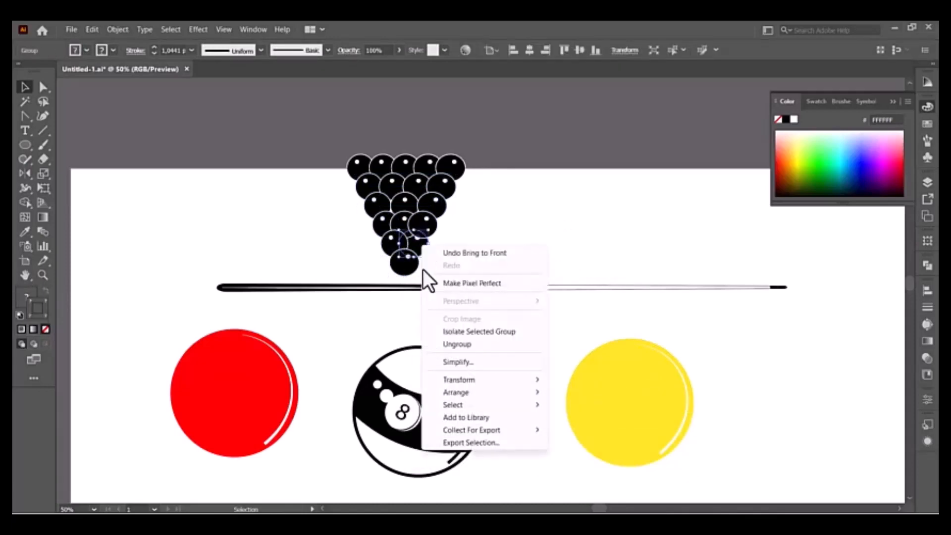
pyautogui.click(435, 254)
pyautogui.click(409, 261)
pyautogui.keyDown('shift'); pyautogui.click(394, 244); pyautogui.keyUp('shift')
pyautogui.rightClick(395, 243)
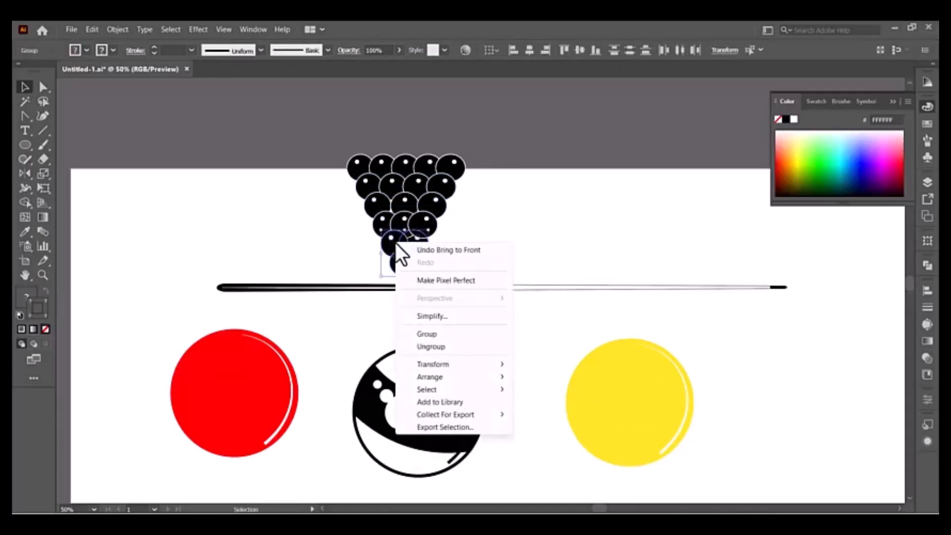
pyautogui.click(546, 375)
pyautogui.click(587, 216)
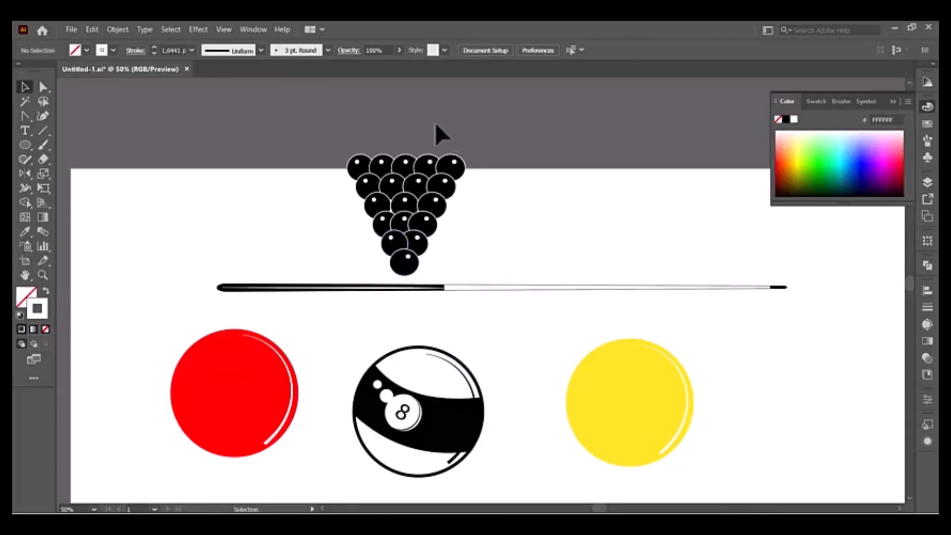
# Step: Group the entire triangular ball rack and scale it down about its centre to about 160 × 165 px
pyautogui.moveTo(482, 267); pyautogui.dragTo(481, 266)
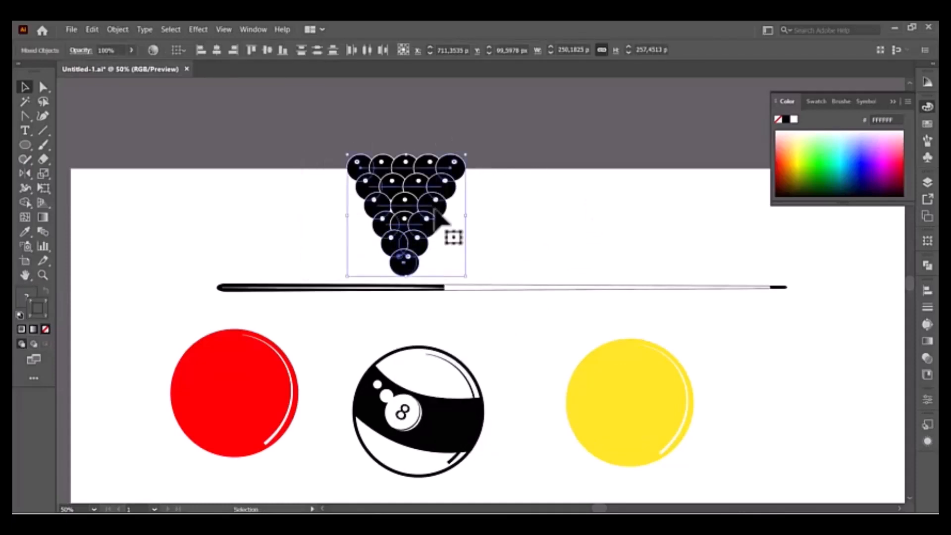
pyautogui.rightClick(452, 204)
pyautogui.click(492, 299)
pyautogui.moveTo(465, 155); pyautogui.dragTo(449, 180)
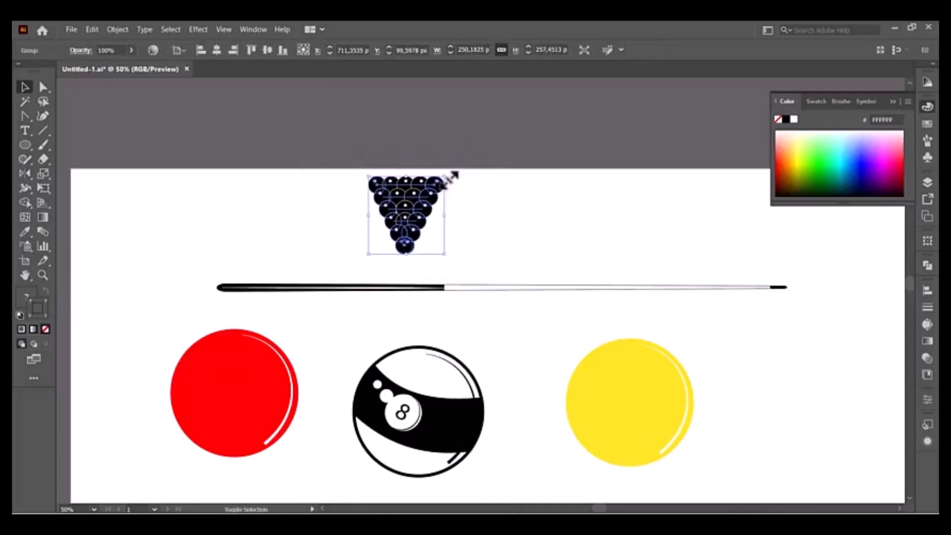
pyautogui.click(511, 192)
# Step: Rotate the cue to a diagonal with its tip up to the right, and place it across the eight ball
pyautogui.click(448, 286)
pyautogui.moveTo(740, 288); pyautogui.dragTo(588, 124)
pyautogui.scroll(-1, 633, 313)
pyautogui.scroll(-2, 515, 351)
pyautogui.click(477, 334)
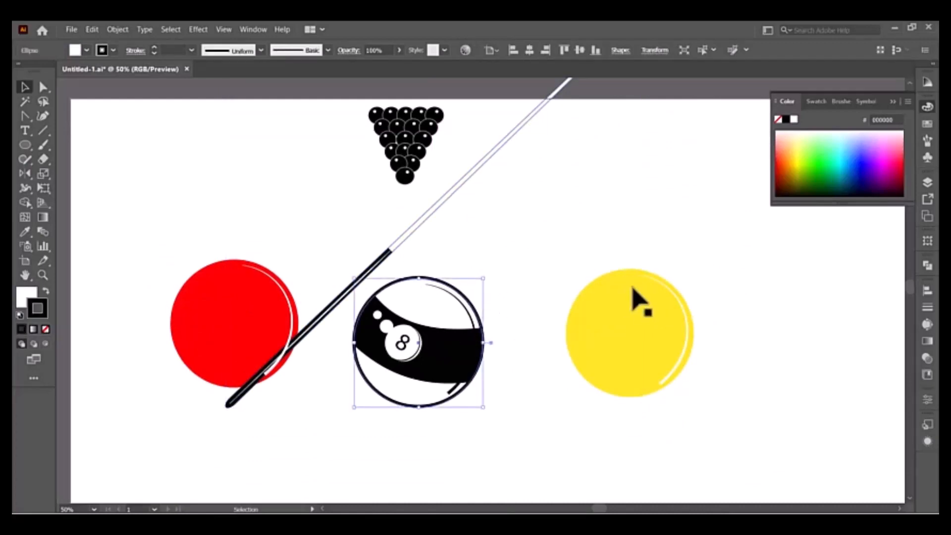
pyautogui.click(633, 292)
pyautogui.moveTo(424, 215); pyautogui.dragTo(465, 348)
# Step: Move the ball rack down to just above the eight ball and enlarge it proportionally
pyautogui.click(406, 173)
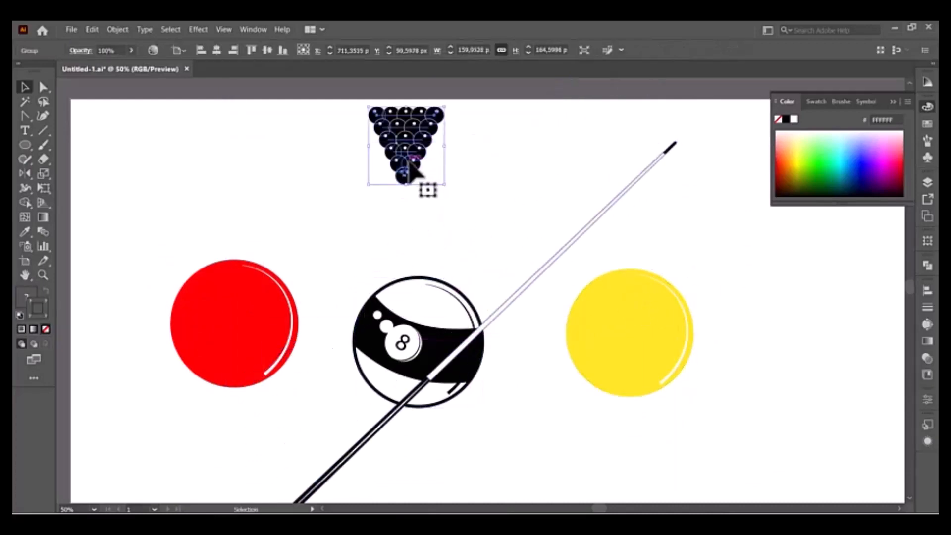
pyautogui.moveTo(406, 162); pyautogui.dragTo(450, 233)
pyautogui.moveTo(493, 179); pyautogui.dragTo(515, 149)
pyautogui.click(503, 223)
pyautogui.scroll(-3, 436, 282)
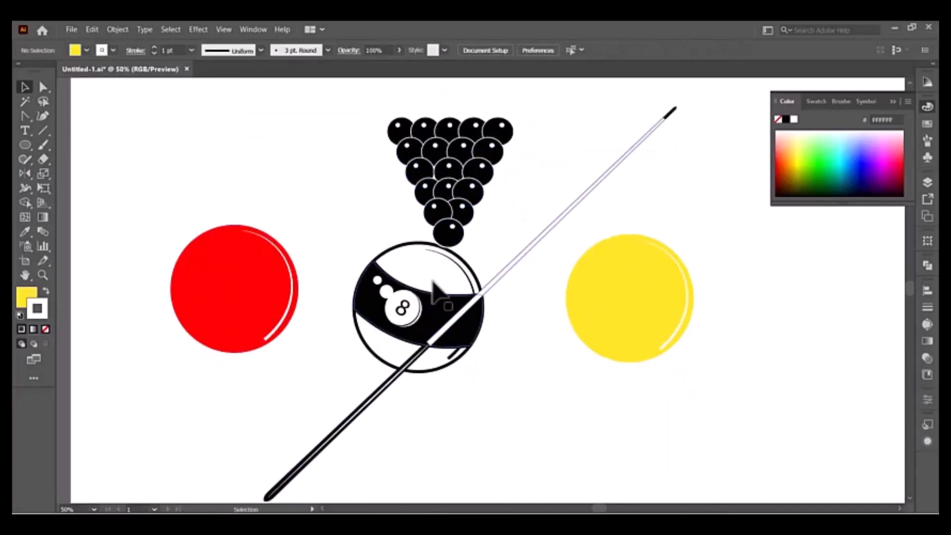
pyautogui.moveTo(412, 265); pyautogui.dragTo(418, 403)
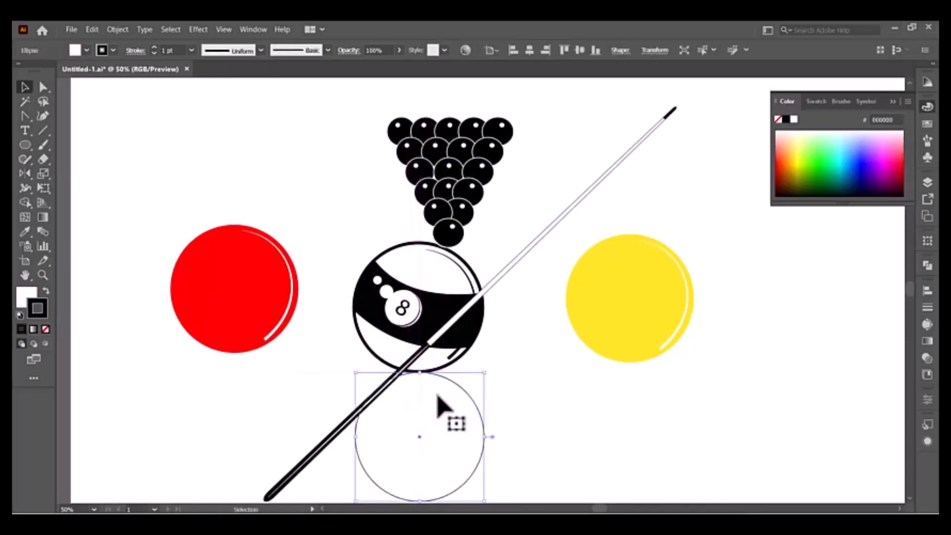
pyautogui.hotkey('ctrl', 'z')
pyautogui.click(505, 381)
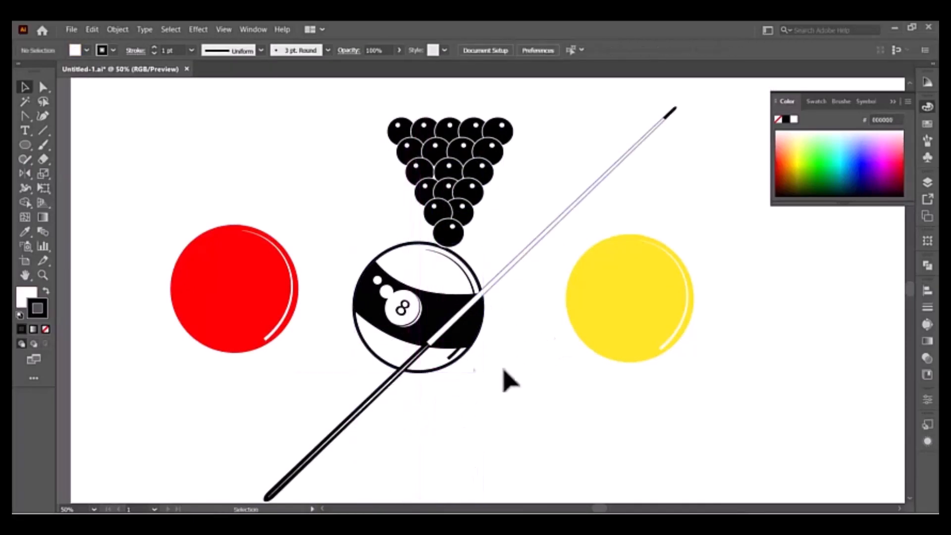
# Step: Group the whole eight ball, bring it to the front of the cue, and move it down over the cue's lower half
pyautogui.rightClick(414, 289)
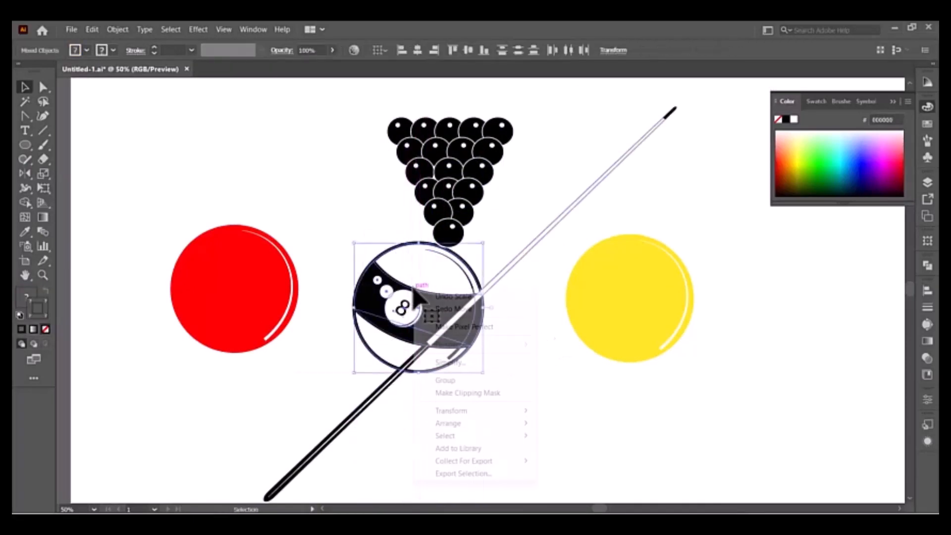
pyautogui.click(443, 379)
pyautogui.moveTo(418, 323); pyautogui.dragTo(404, 350)
pyautogui.rightClick(404, 350)
pyautogui.moveTo(446, 288)
pyautogui.click(559, 289)
pyautogui.moveTo(420, 315); pyautogui.dragTo(435, 384)
# Step: Group the yellow ball with its highlight, and group the red ball with its highlight
pyautogui.moveTo(624, 324); pyautogui.dragTo(649, 319)
pyautogui.hotkey('ctrl', 'z')
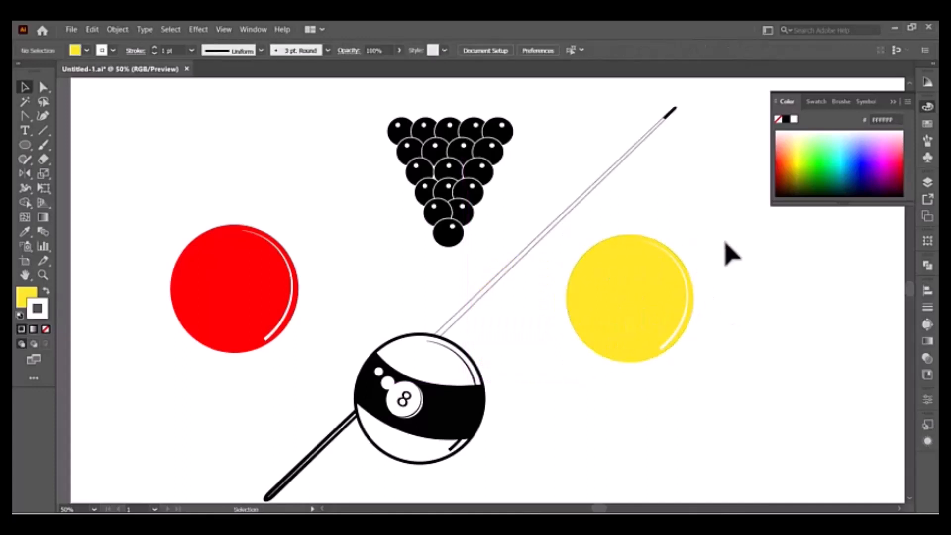
pyautogui.rightClick(643, 318)
pyautogui.click(594, 170)
pyautogui.rightClick(250, 275)
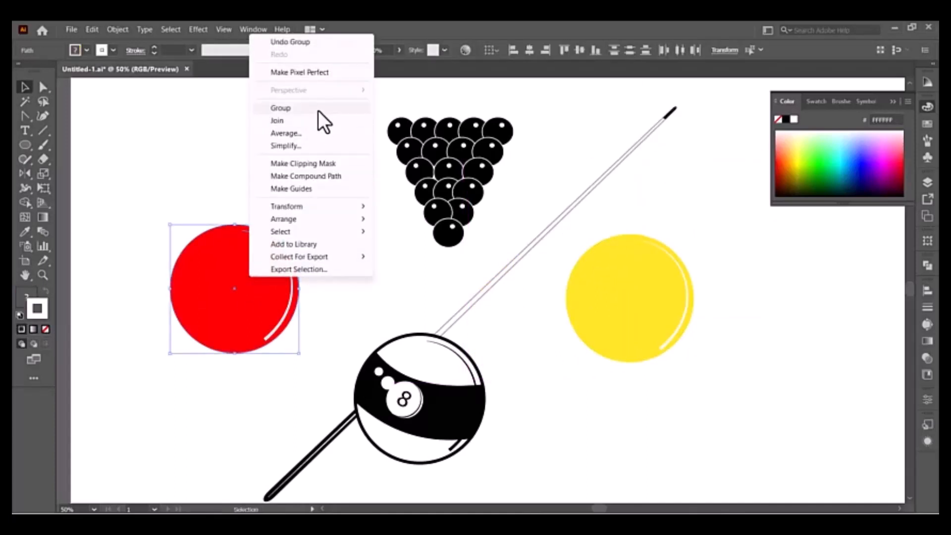
# Step: Move the yellow ball to the upper right of the eight ball and send it behind the cue and the eight ball
pyautogui.moveTo(628, 304); pyautogui.dragTo(502, 325)
pyautogui.rightClick(516, 316)
pyautogui.moveTo(626, 255)
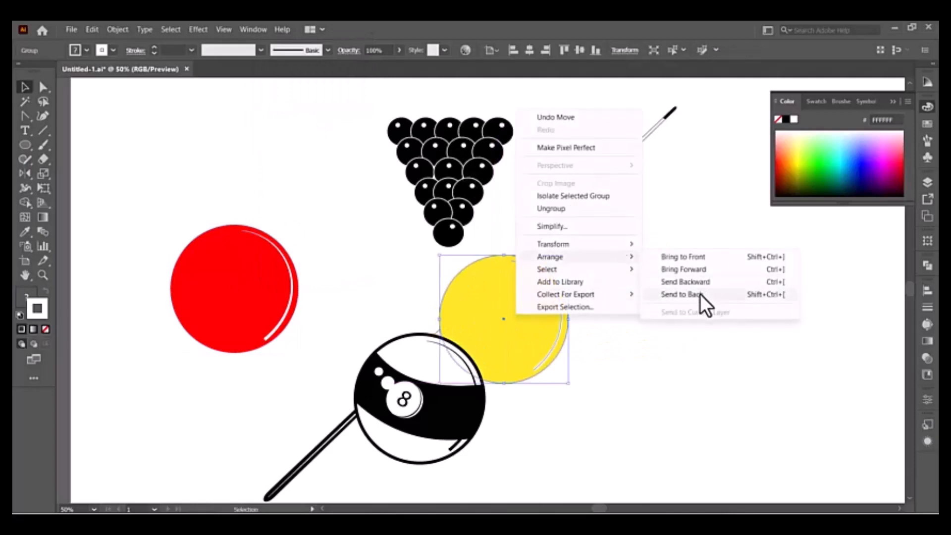
pyautogui.click(685, 281)
pyautogui.rightClick(532, 323)
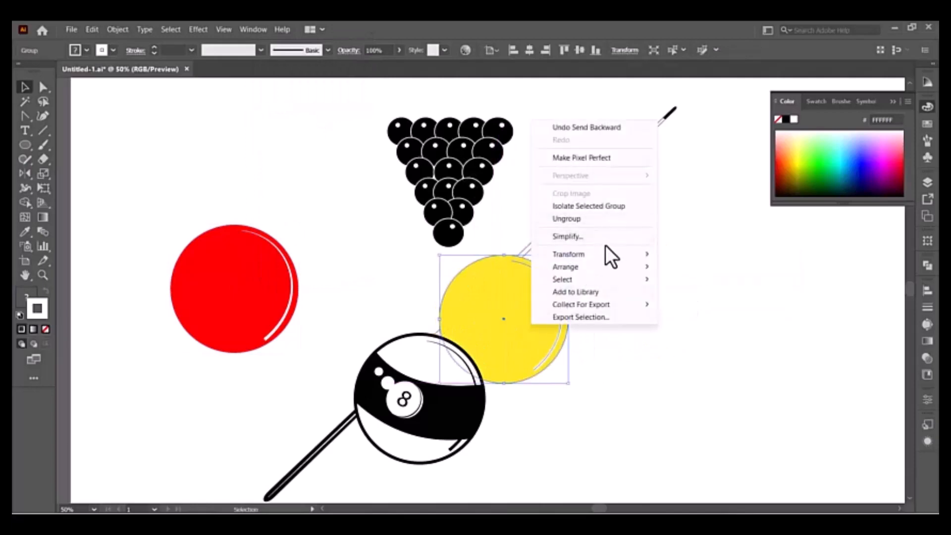
pyautogui.moveTo(606, 268)
pyautogui.click(685, 304)
pyautogui.click(617, 312)
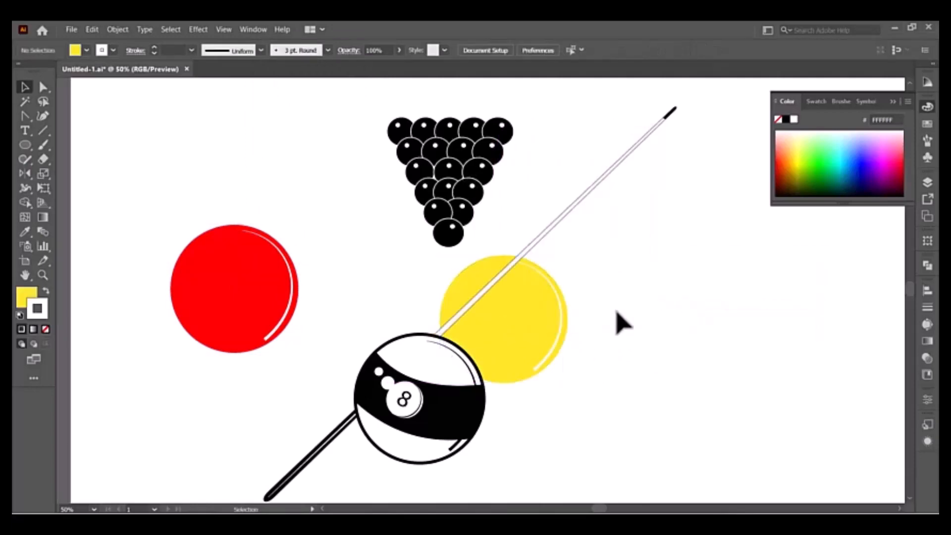
# Step: Shift the yellow ball slightly down and right, move the red ball to the eight ball's upper left, and rotate its highlight to the outer left
pyautogui.moveTo(563, 326); pyautogui.dragTo(575, 347)
pyautogui.moveTo(276, 300); pyautogui.dragTo(399, 319)
pyautogui.moveTo(419, 270); pyautogui.dragTo(290, 366)
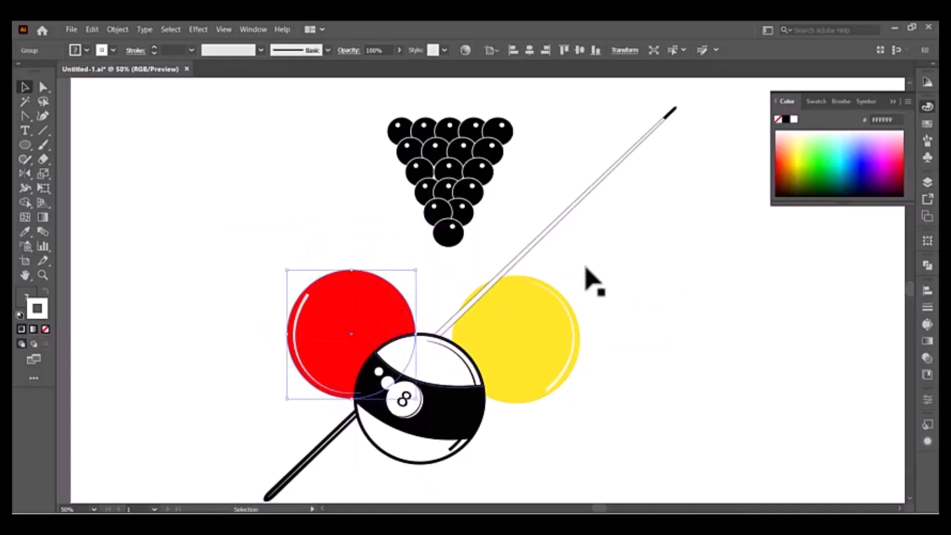
pyautogui.click(585, 280)
# Step: Reflect a copy of the cue across a vertical axis through the eight ball's upper edge, so the two cues cross
pyautogui.click(486, 290)
pyautogui.click(26, 173)
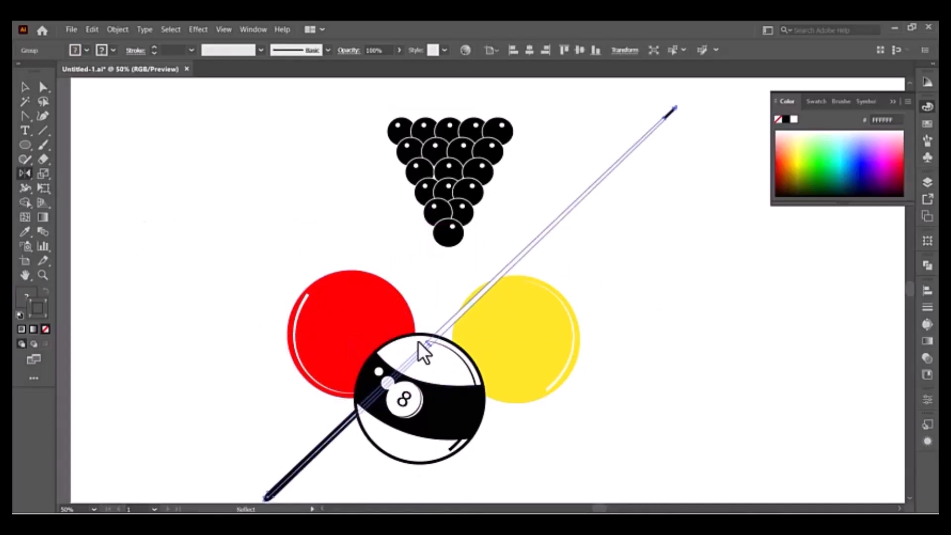
pyautogui.keyDown('alt'); pyautogui.click(432, 345); pyautogui.keyUp('alt')
pyautogui.click(391, 320)
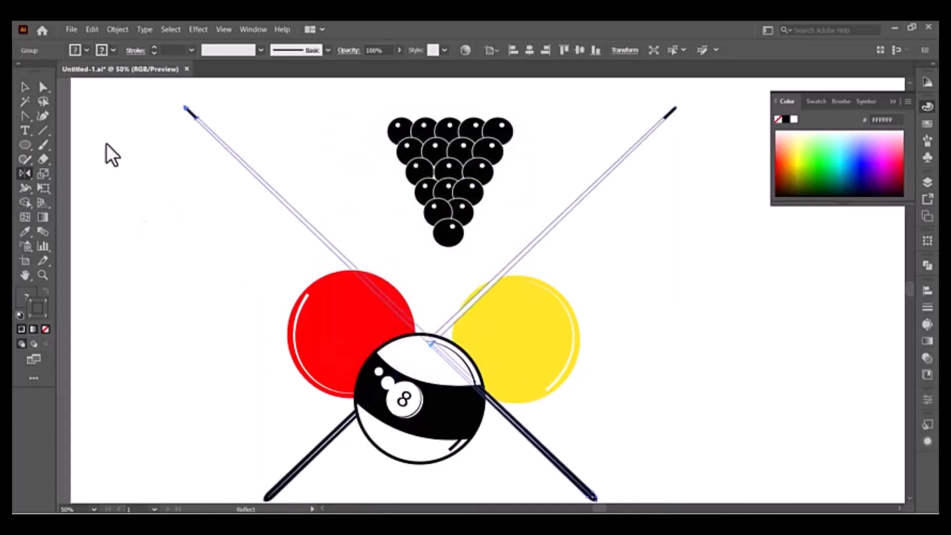
# Step: Move the ball rack down between the crossed cues, and scale the entire artwork down proportionally about its centre
pyautogui.click(25, 87)
pyautogui.moveTo(456, 187); pyautogui.dragTo(441, 241)
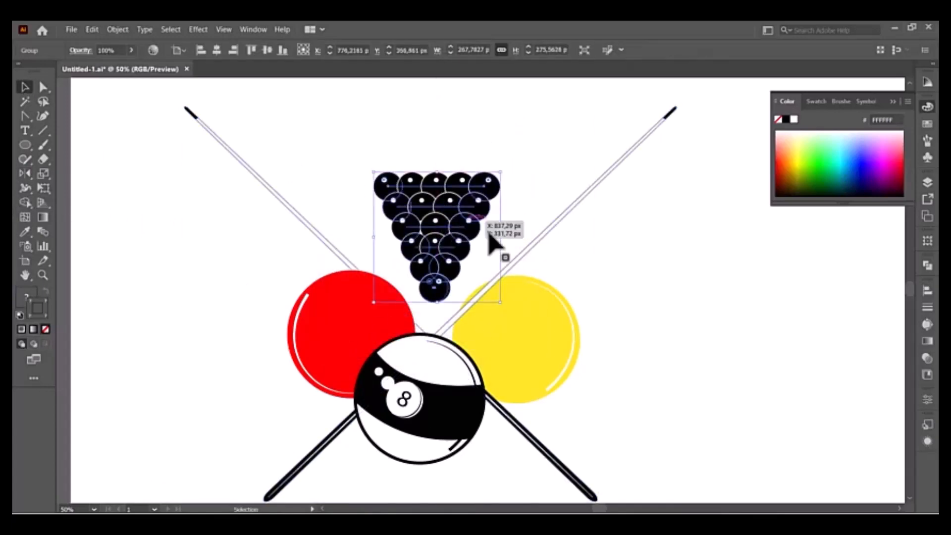
pyautogui.scroll(-1, 570, 216)
pyautogui.hotkey('ctrl', 'a')
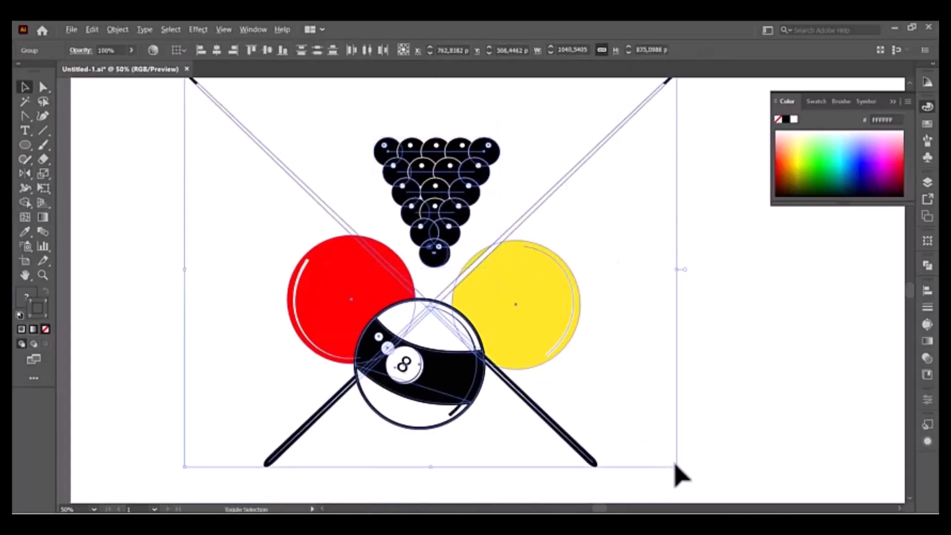
pyautogui.moveTo(677, 466); pyautogui.dragTo(631, 421)
pyautogui.click(619, 232)
pyautogui.click(453, 213)
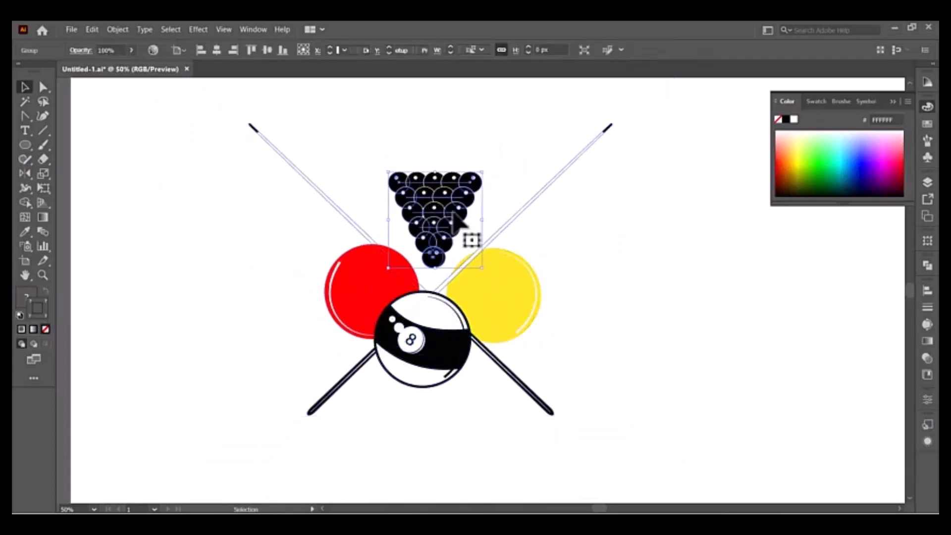